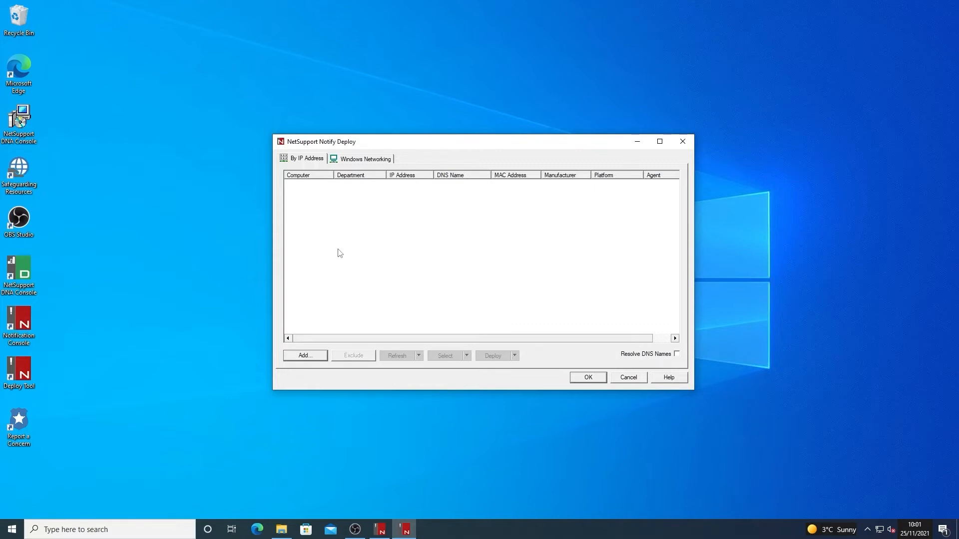
Add the clients in the previously used IP address range 10.100.13.1 to 10.100.13.254
{"action": "left_click", "coordinate": [305, 358]}
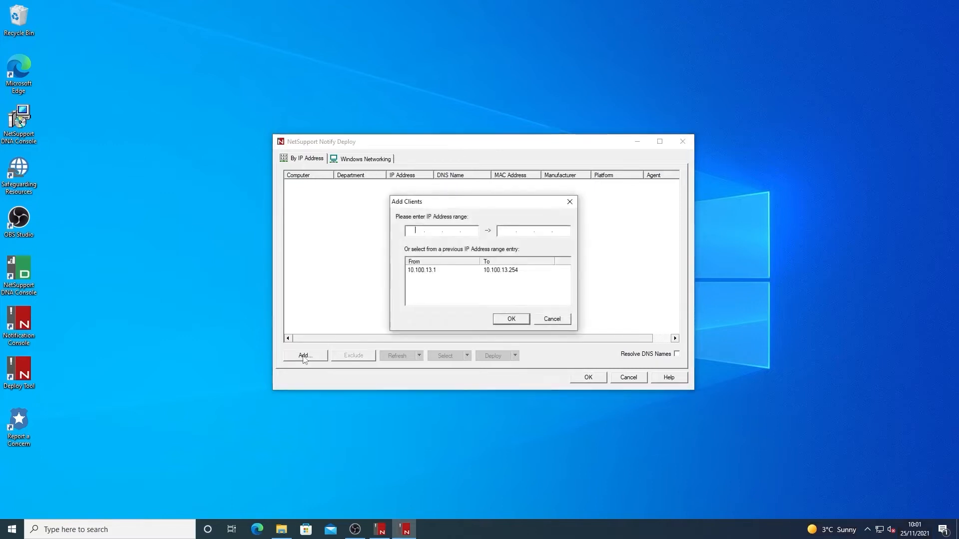
{"action": "left_click", "coordinate": [428, 232]}
{"action": "left_click", "coordinate": [443, 271]}
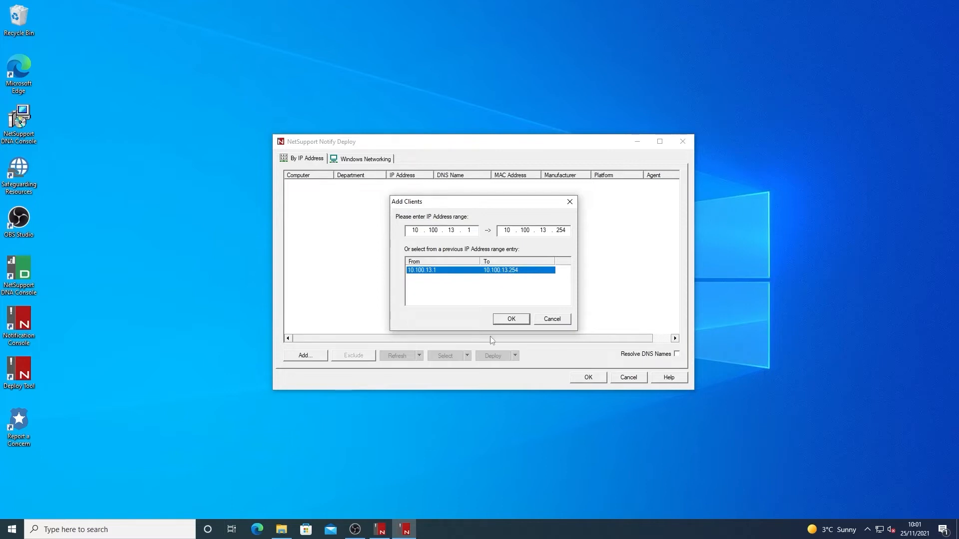
{"action": "left_click", "coordinate": [511, 320]}
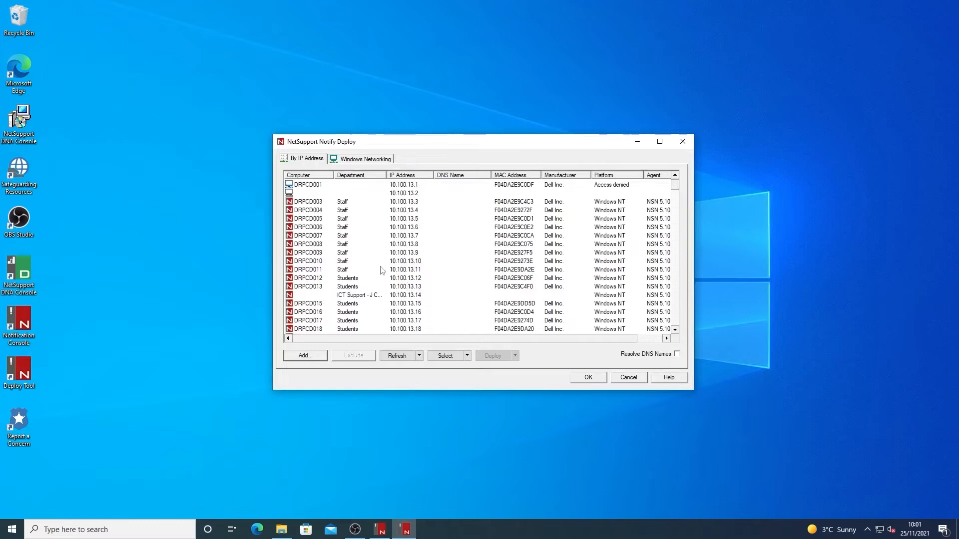
Examine the discovered computers with their departments, platforms and agent versions, along with the available client refresh options
{"action": "scroll", "coordinate": [379, 270], "scroll_direction": "down", "scroll_amount": 1}
{"action": "scroll", "coordinate": [379, 270], "scroll_direction": "down", "scroll_amount": 2}
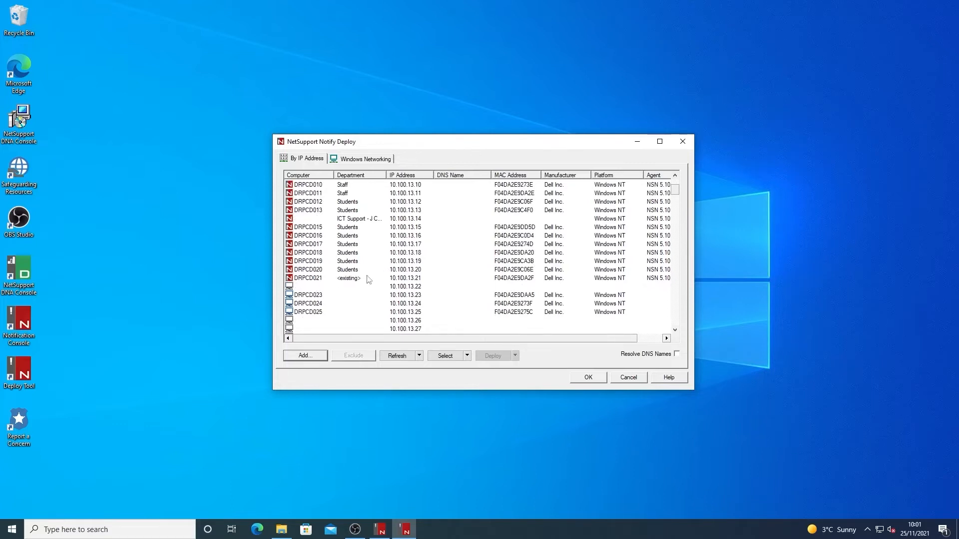
{"action": "scroll", "coordinate": [367, 280], "scroll_direction": "up", "scroll_amount": 3}
{"action": "scroll", "coordinate": [342, 288], "scroll_direction": "down", "scroll_amount": 9}
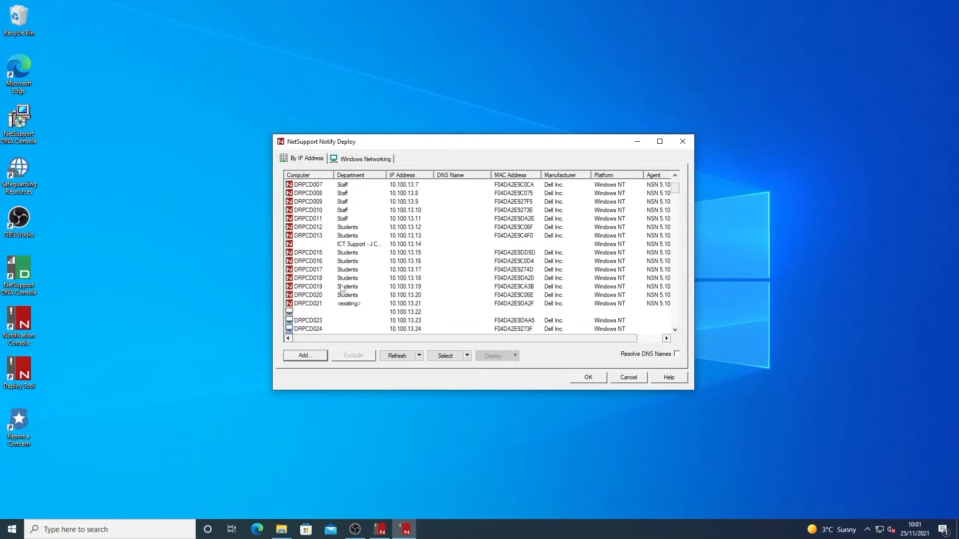
{"action": "scroll", "coordinate": [341, 288], "scroll_direction": "up", "scroll_amount": 7}
{"action": "left_click", "coordinate": [419, 356]}
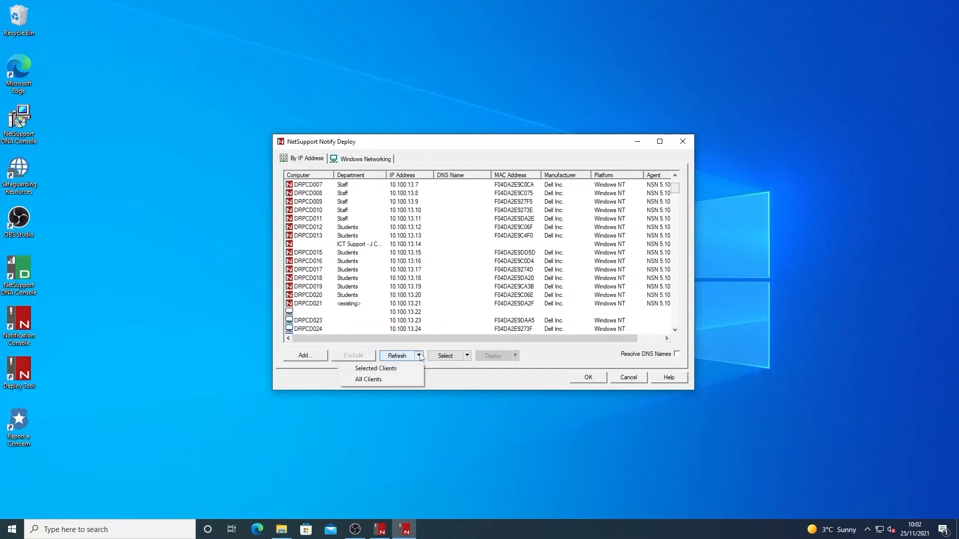
{"action": "left_click", "coordinate": [468, 356]}
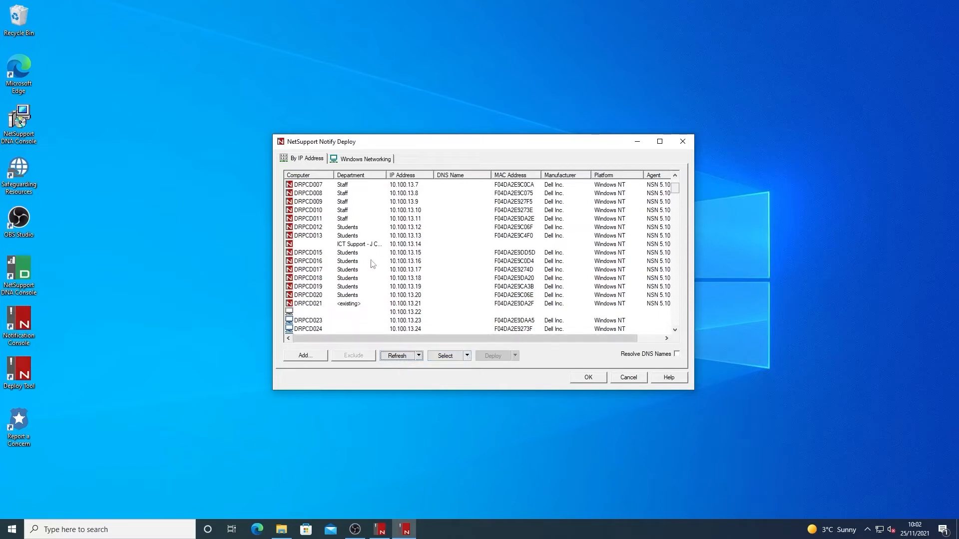
{"action": "scroll", "coordinate": [320, 322], "scroll_direction": "down", "scroll_amount": 2}
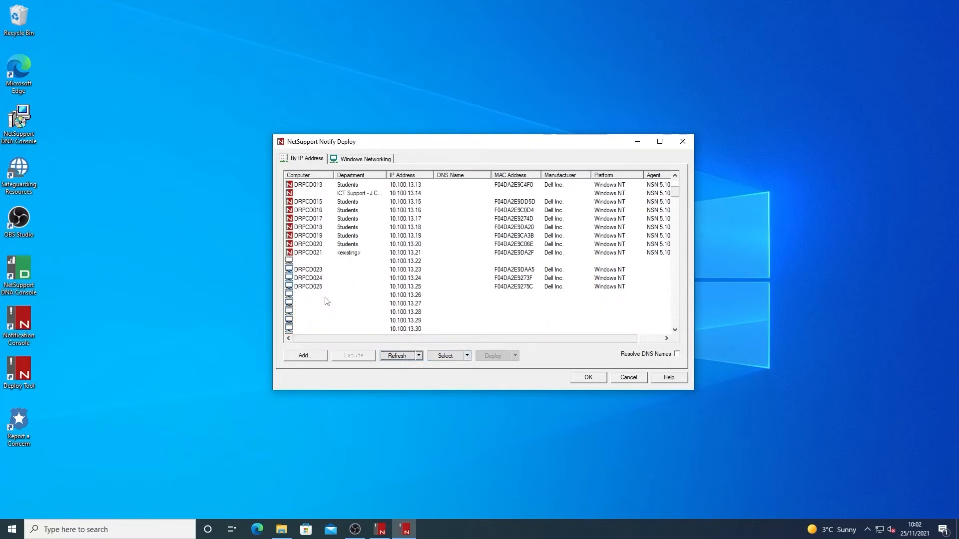
{"action": "left_click", "coordinate": [307, 272]}
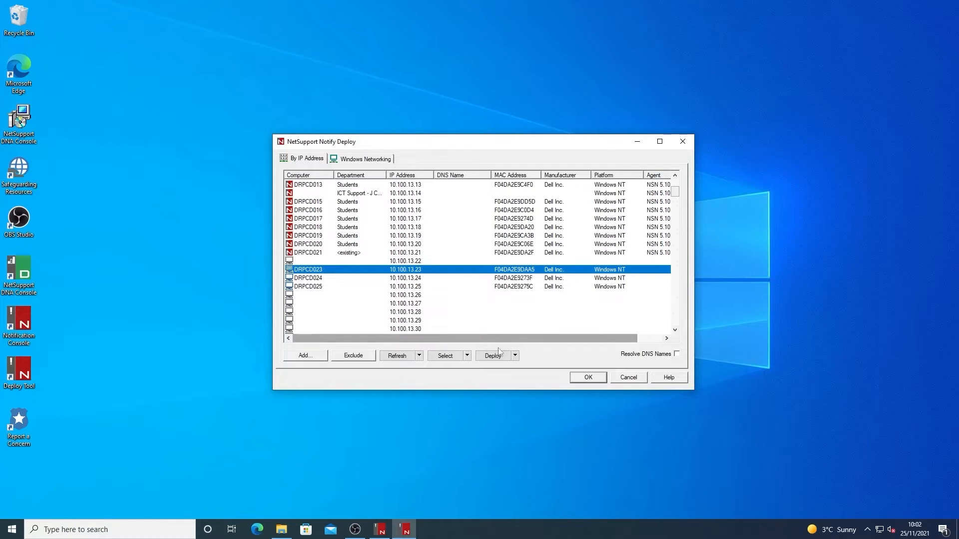
{"action": "left_click", "coordinate": [515, 356]}
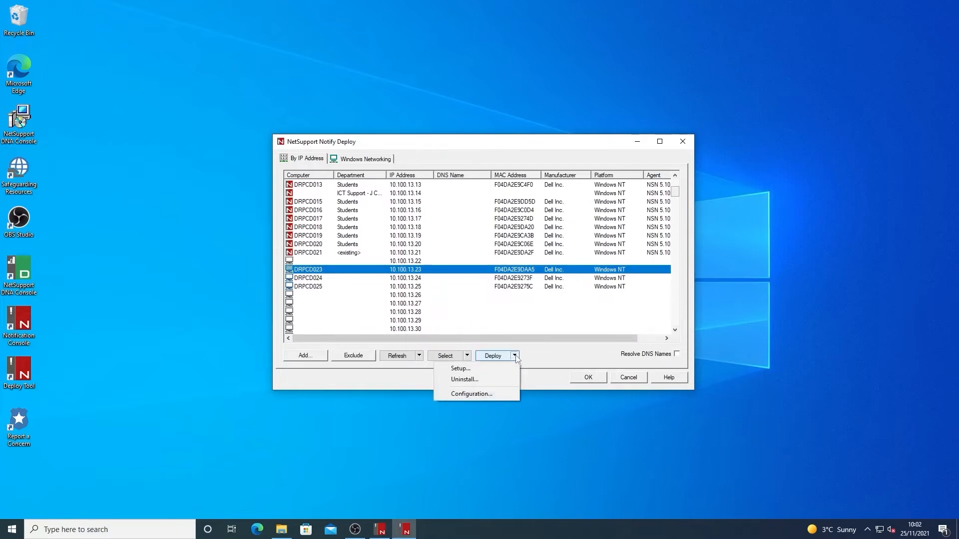
{"action": "left_click", "coordinate": [322, 280]}
{"action": "left_click", "coordinate": [315, 270]}
{"action": "left_click", "coordinate": [313, 278]}
{"action": "left_click", "coordinate": [318, 287]}
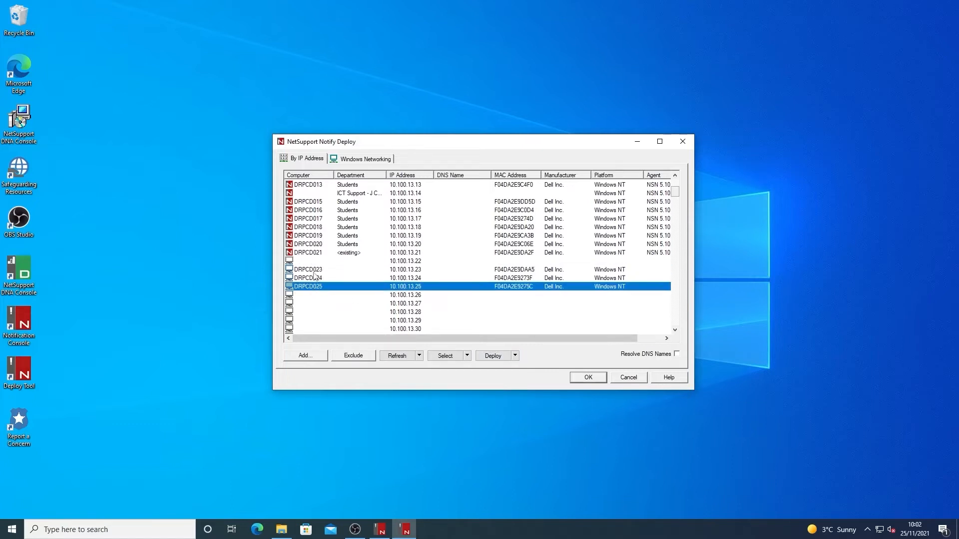
Deploy the NetSupport Notify setup to computer DRPCD023 without prompting the user, keeping the existing department
{"action": "left_click", "coordinate": [313, 270]}
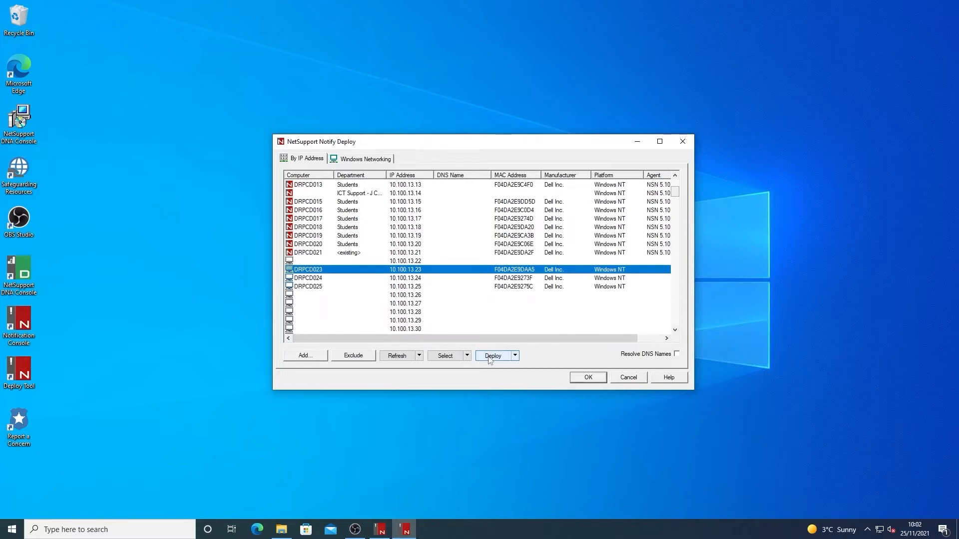
{"action": "left_click", "coordinate": [515, 356]}
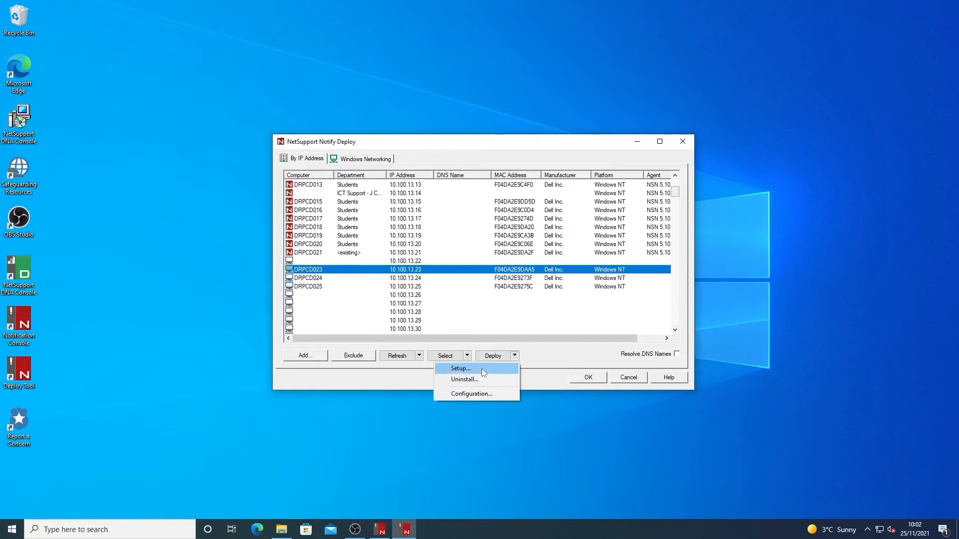
{"action": "left_click", "coordinate": [464, 371]}
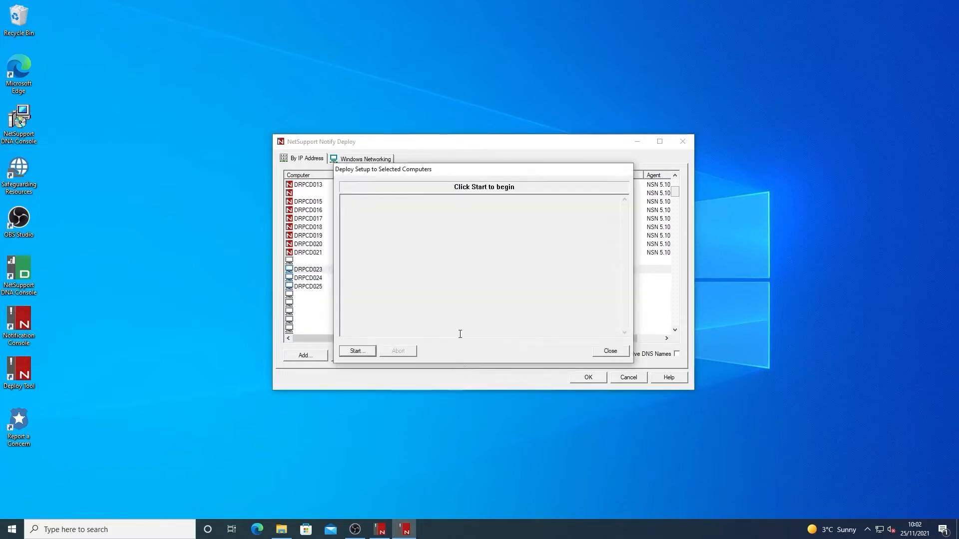
{"action": "left_click", "coordinate": [360, 351]}
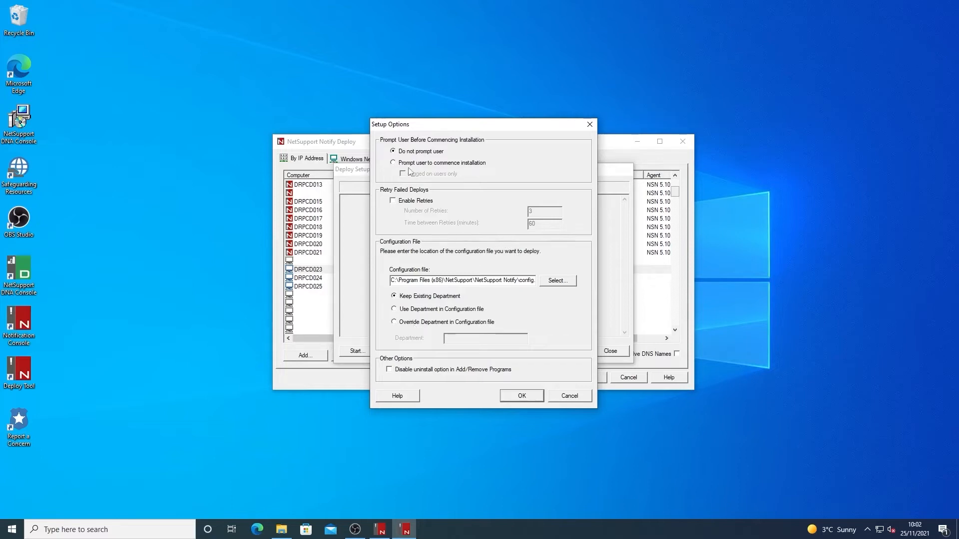
{"action": "left_click", "coordinate": [393, 163]}
{"action": "left_click", "coordinate": [393, 152]}
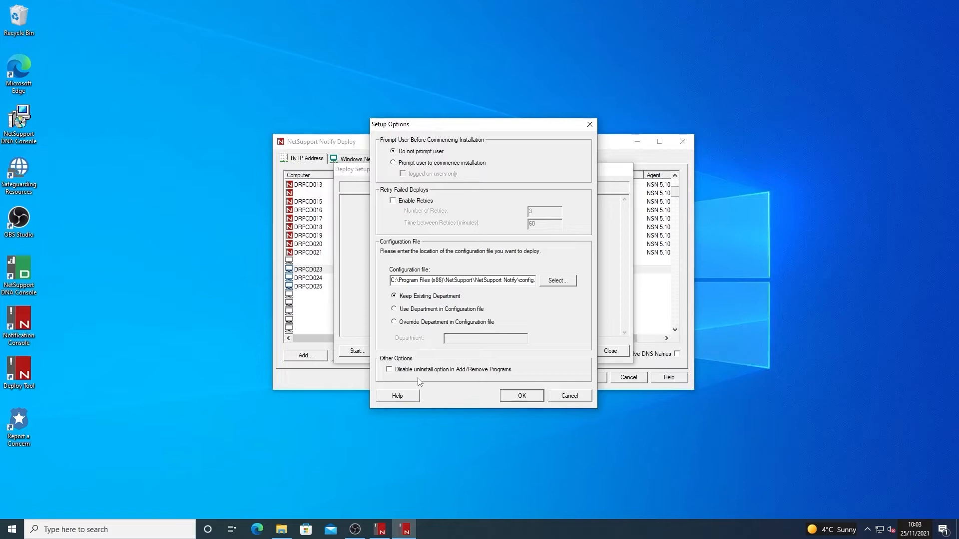
{"action": "left_click", "coordinate": [520, 395]}
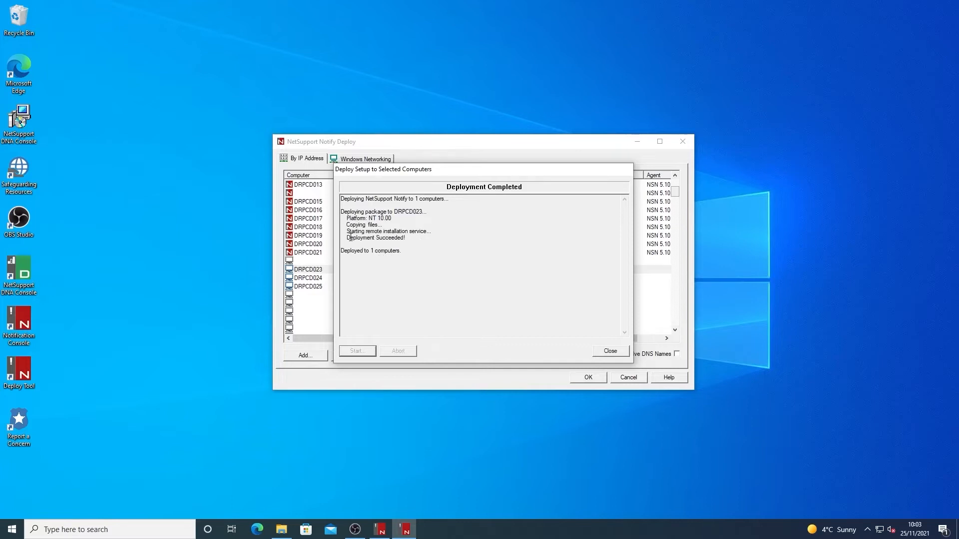
{"action": "left_click_drag", "start_coordinate": [407, 238], "coordinate": [344, 238]}
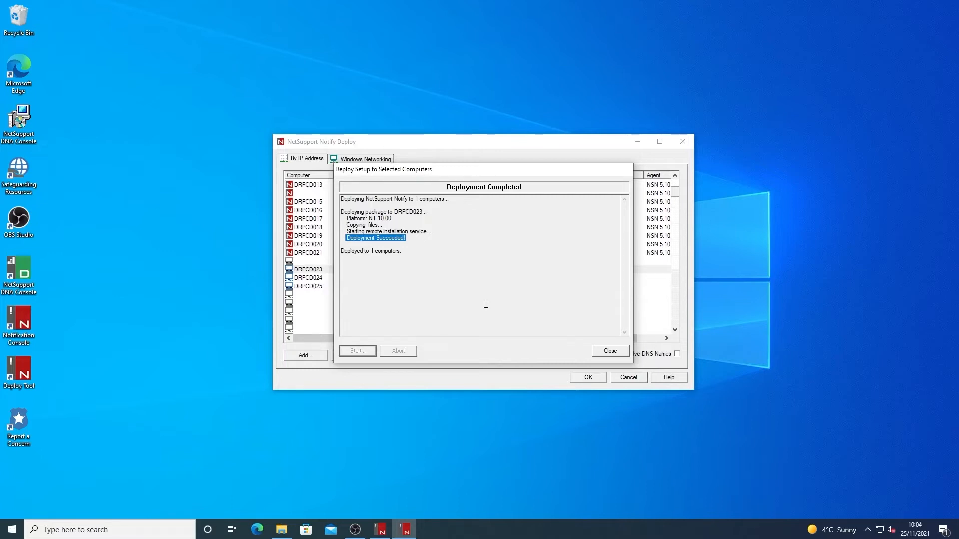
{"action": "left_click", "coordinate": [416, 256]}
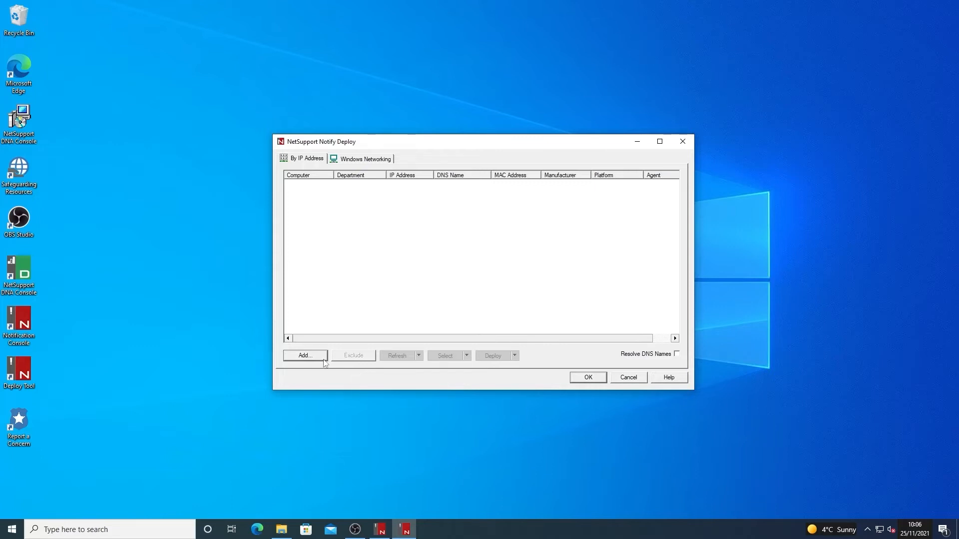
Load the clients from IP range 10.100.13.1 to 10.100.13.254 into the empty deployment list again
{"action": "left_click", "coordinate": [310, 356]}
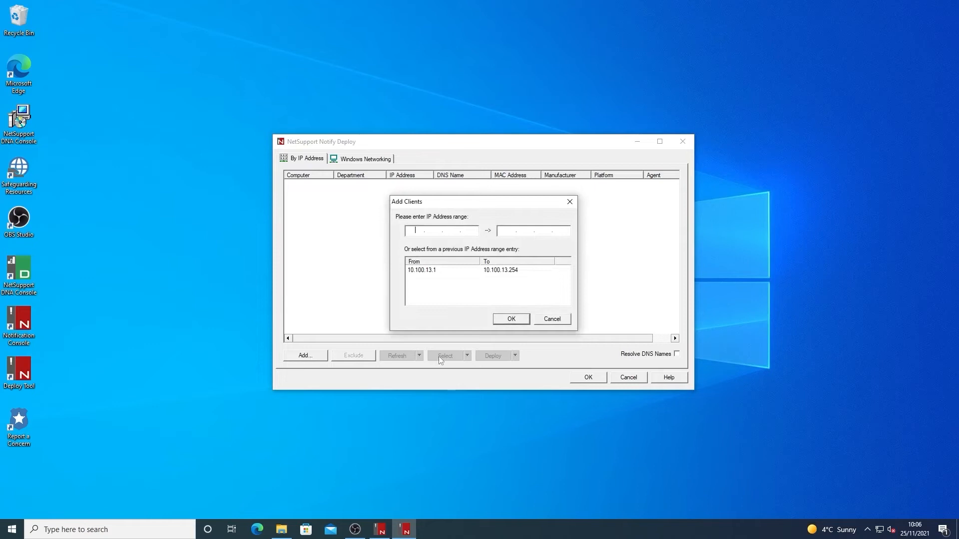
{"action": "left_click", "coordinate": [443, 271]}
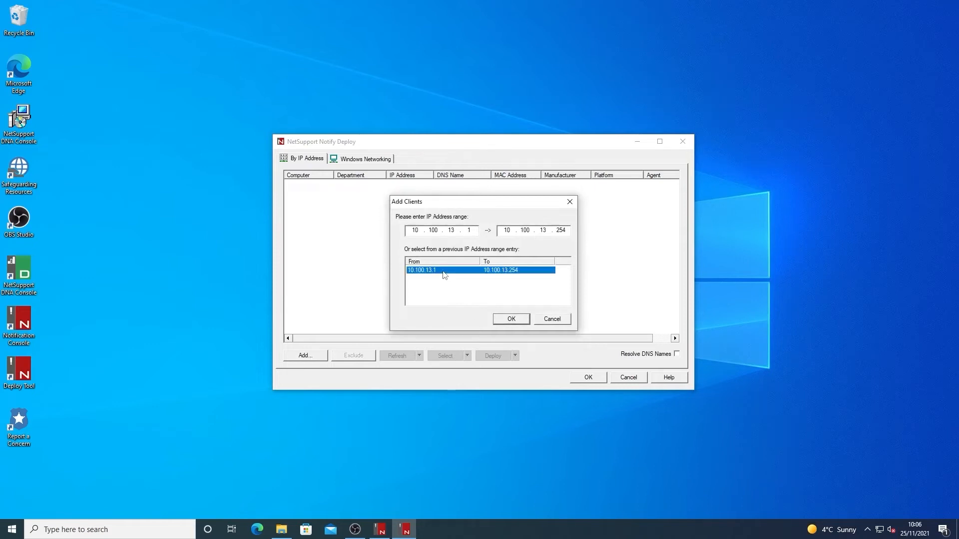
{"action": "left_click", "coordinate": [511, 320]}
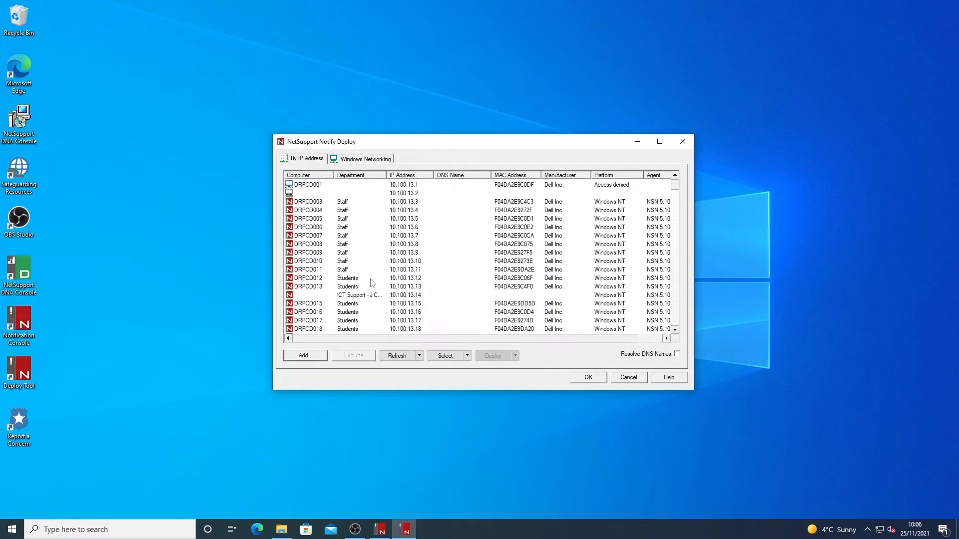
{"action": "left_click", "coordinate": [312, 256]}
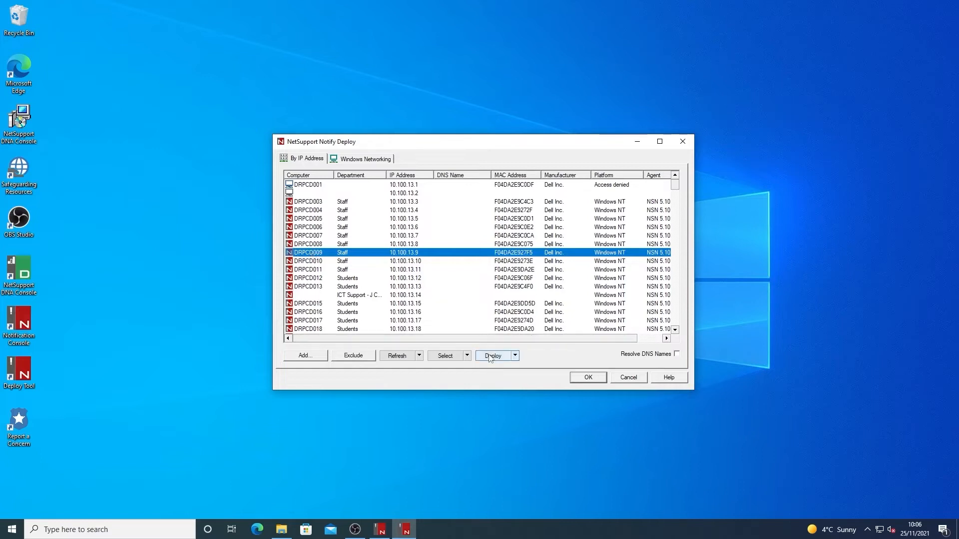
{"action": "left_click", "coordinate": [514, 355]}
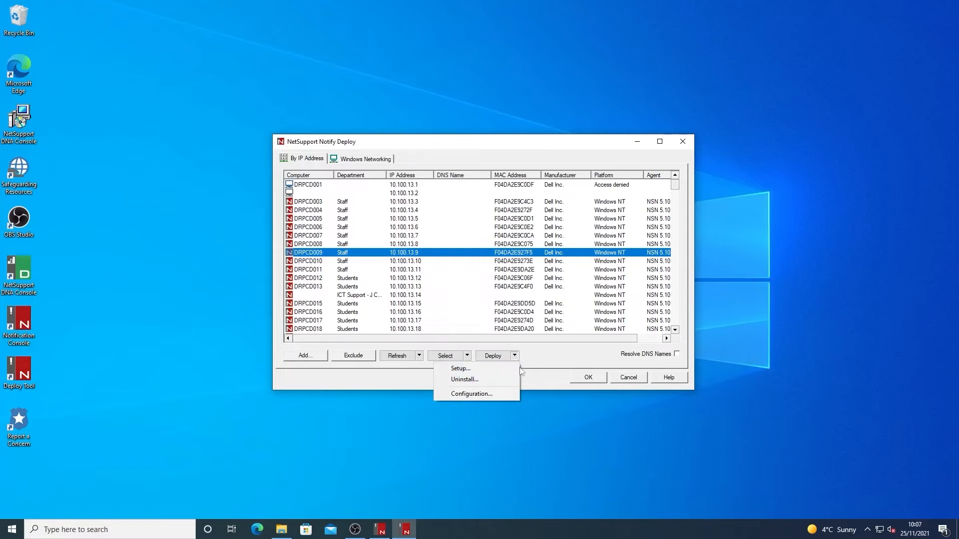
{"action": "left_click", "coordinate": [534, 367]}
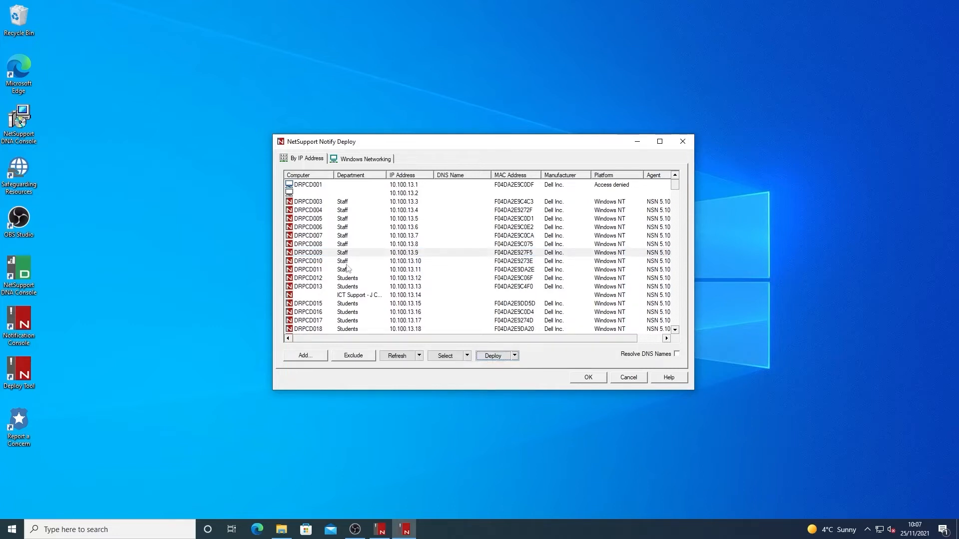
{"action": "left_click", "coordinate": [330, 257]}
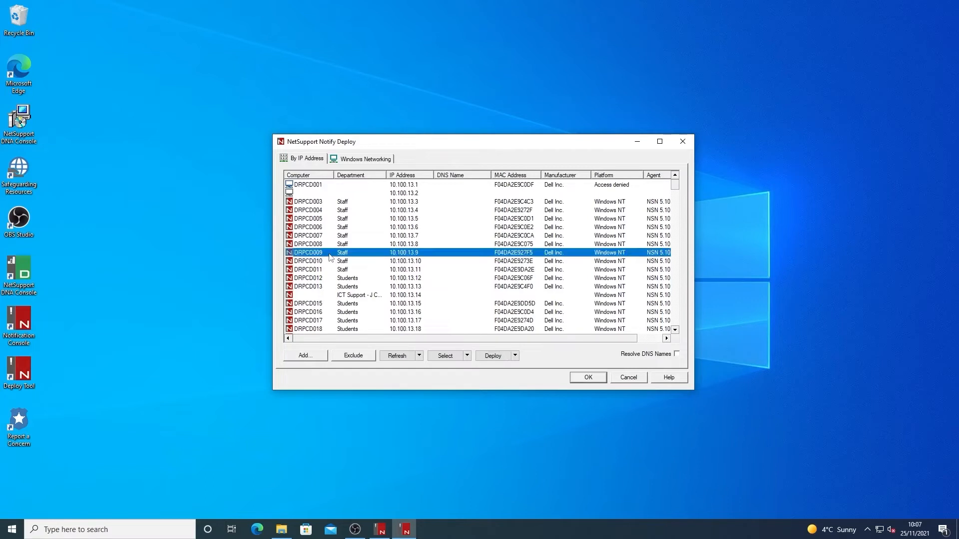
{"action": "left_click", "coordinate": [514, 356]}
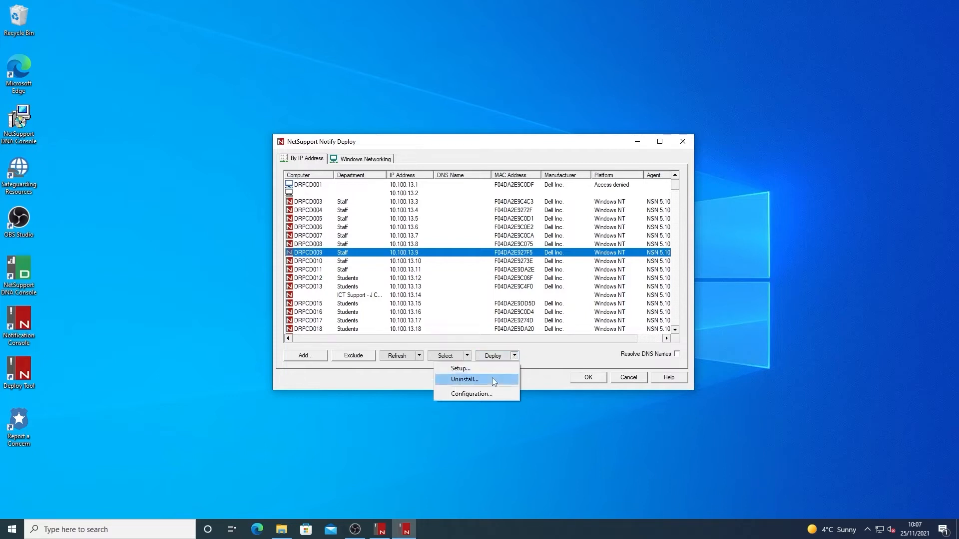
{"action": "left_click", "coordinate": [493, 394]}
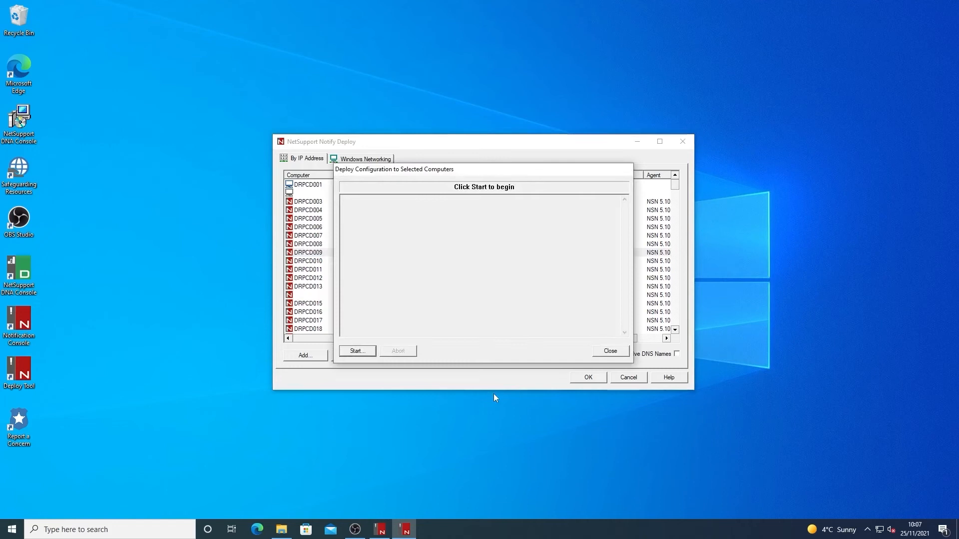
{"action": "left_click", "coordinate": [610, 350]}
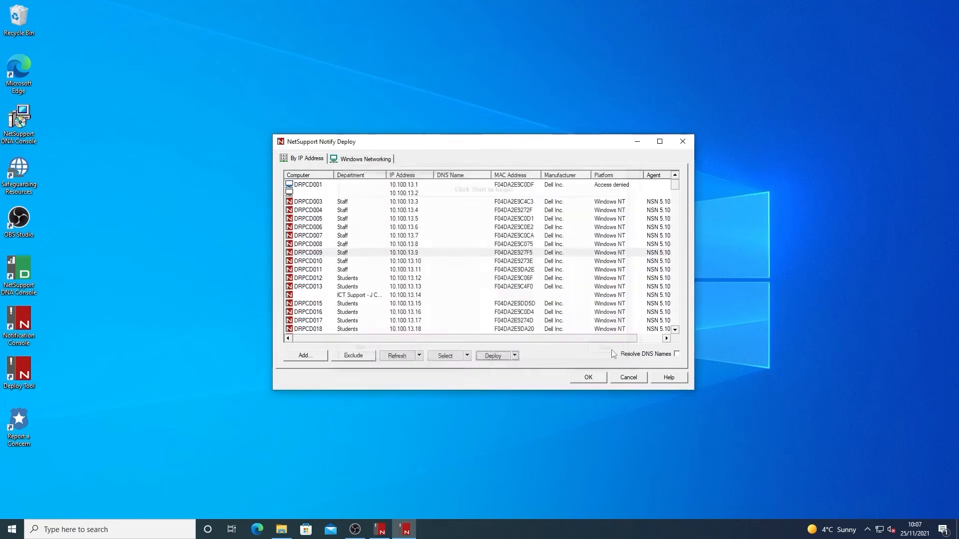
Deploy the configuration file config.dat to computer DRPCD009, keeping its existing department, and close the deployment results
{"action": "left_click", "coordinate": [356, 253]}
{"action": "left_click", "coordinate": [514, 356]}
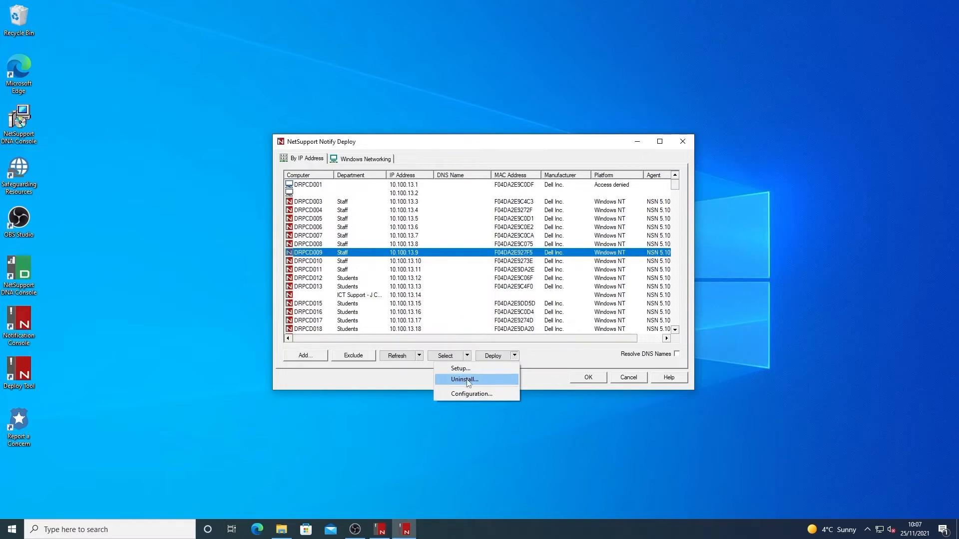
{"action": "left_click", "coordinate": [468, 395]}
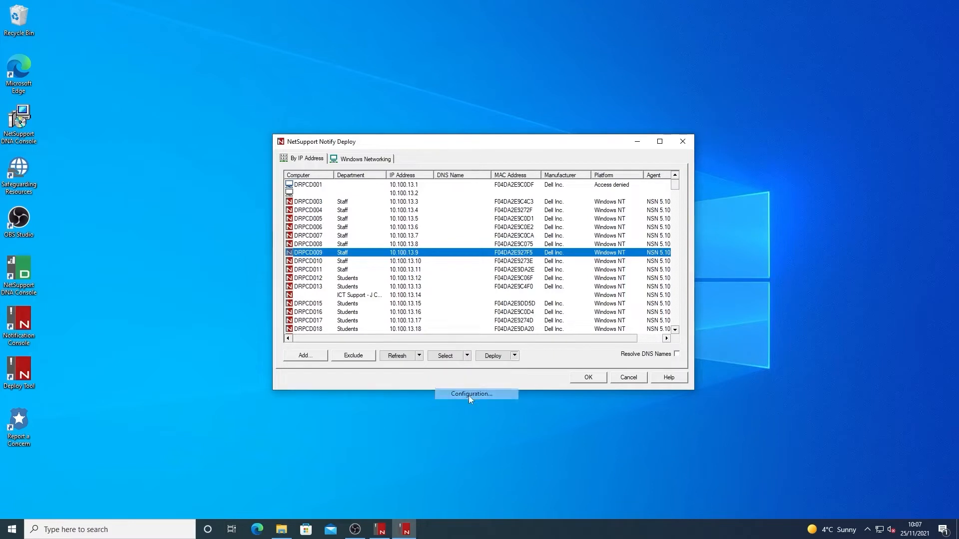
{"action": "left_click", "coordinate": [363, 352]}
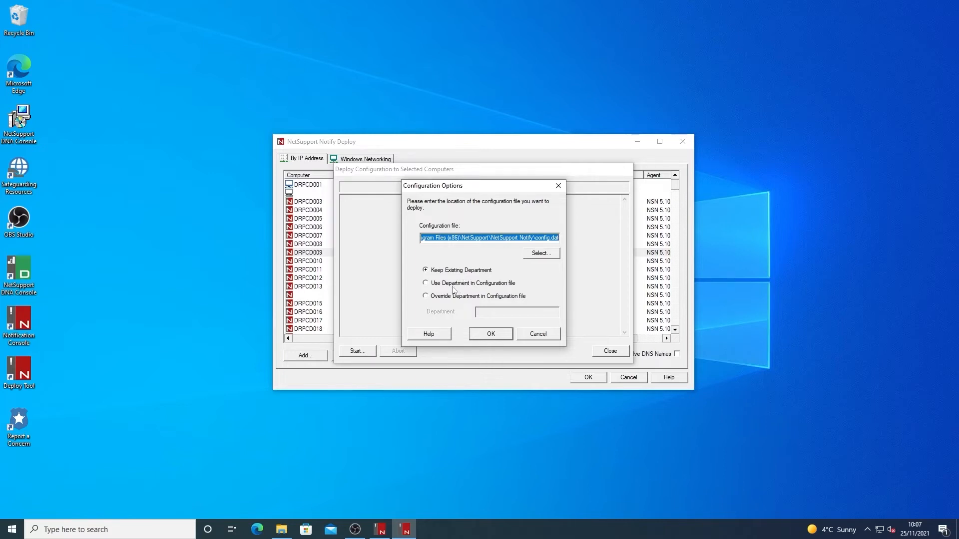
{"action": "left_click", "coordinate": [491, 335]}
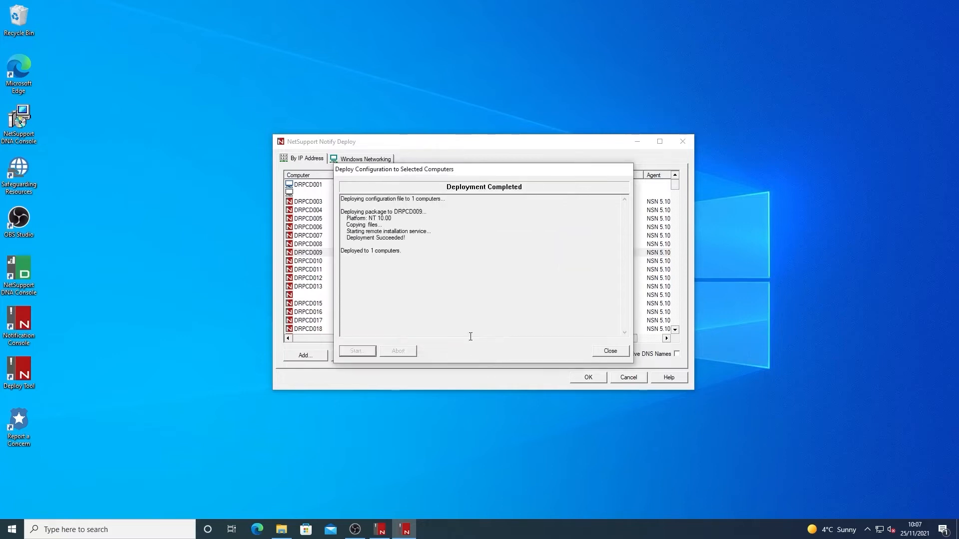
{"action": "left_click", "coordinate": [610, 351]}
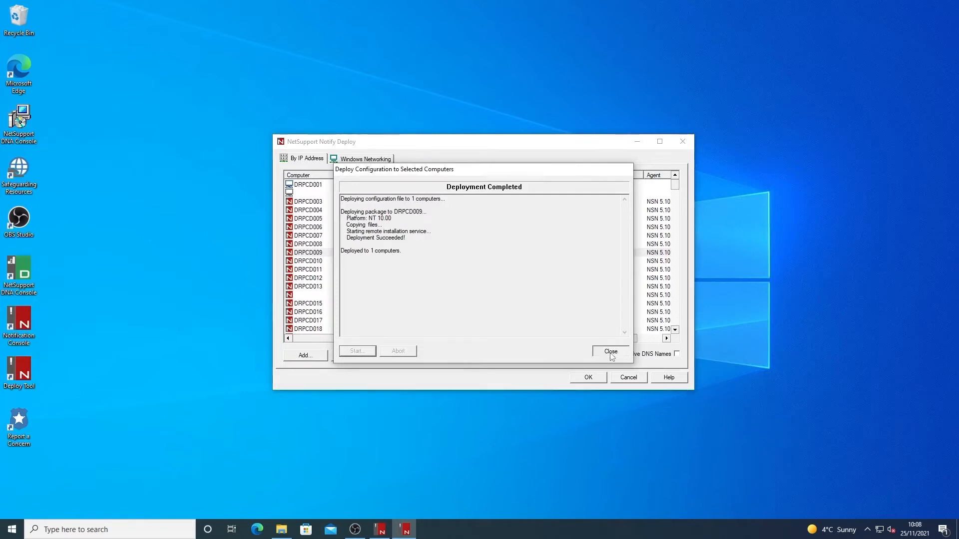
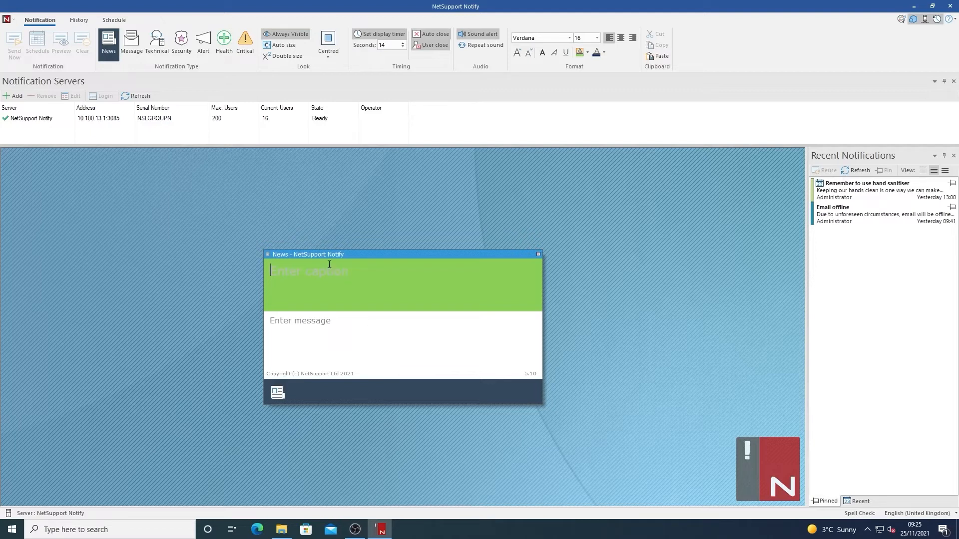
Write a News notification captioned "Congratulations!" with the message "Kingsley school year 8 team beat Anderson High - 5 vs 4!"
{"action": "type", "text": "Congratulations!"}
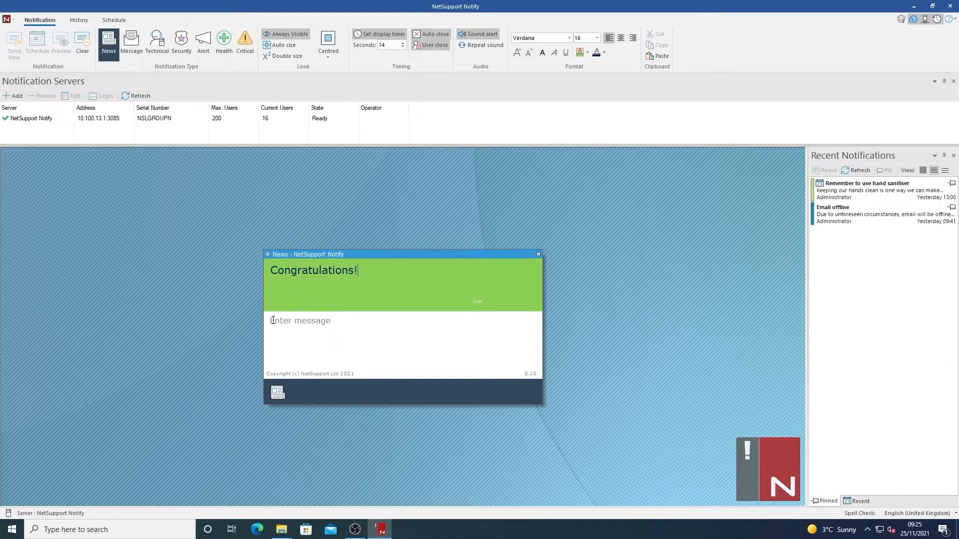
{"action": "left_click", "coordinate": [284, 325]}
{"action": "type", "text": "Kingsley"}
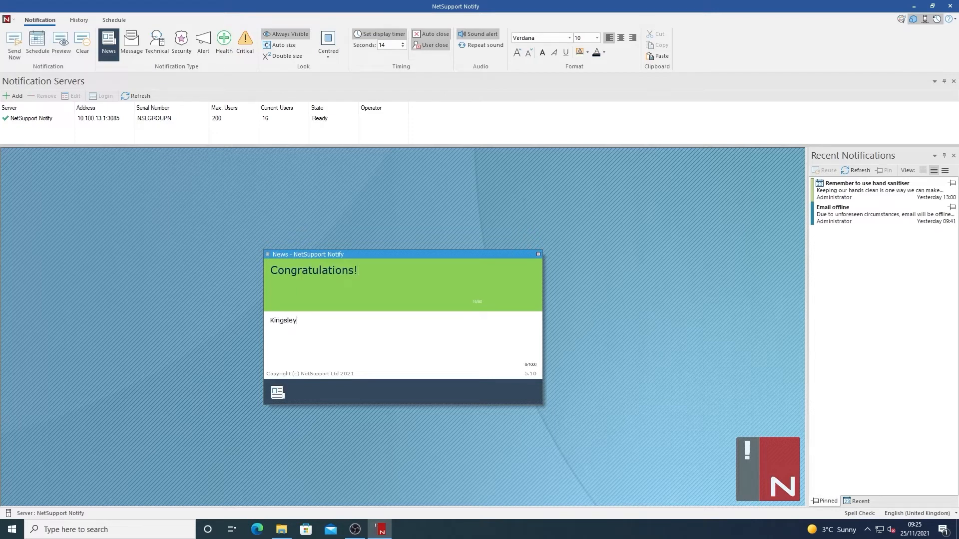
{"action": "type", "text": " b"}
{"action": "key", "text": "BackSpace"}
{"action": "type", "text": "school year 8 team beat Anderson High"}
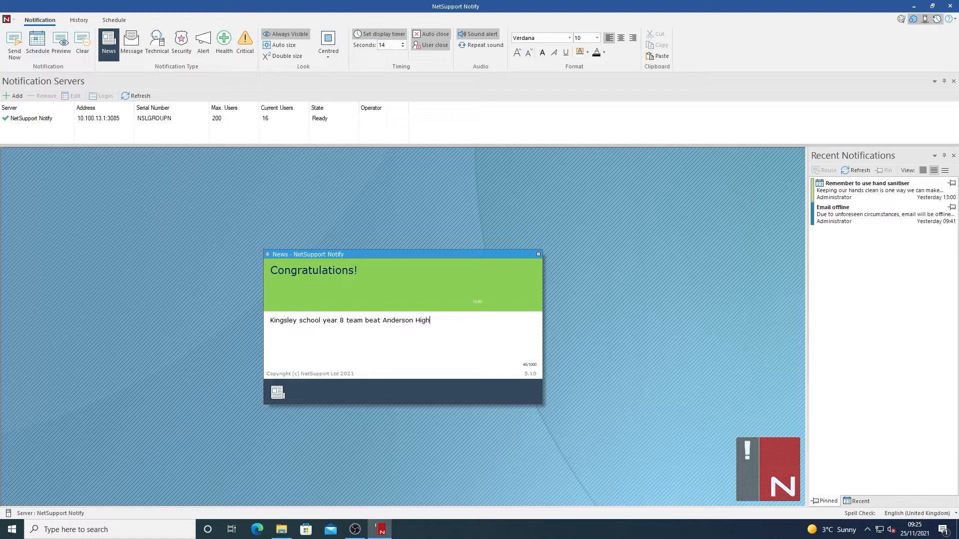
{"action": "type", "text": " - 5 vs 4!"}
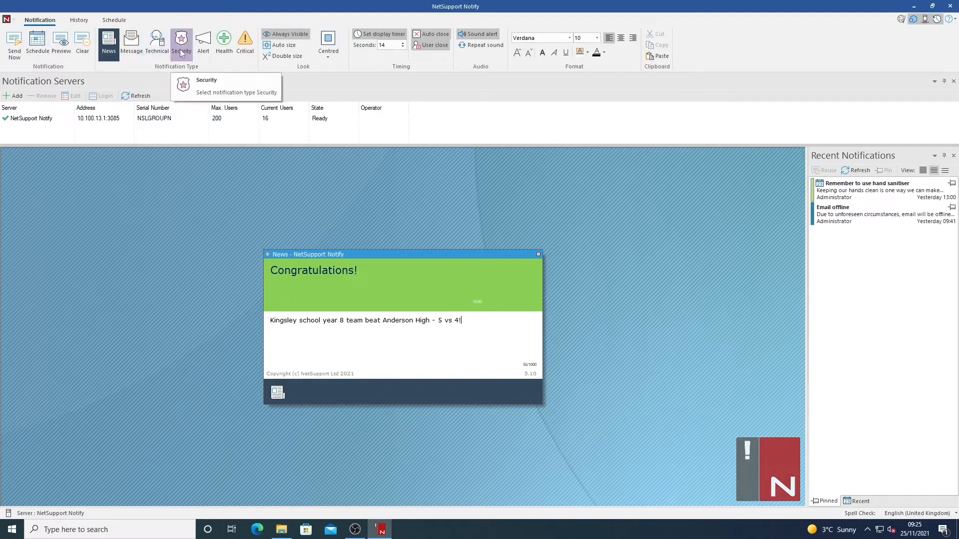
Try the Message, Technical, Security, Alert, Health and Critical types on the notification, and return it to the News type
{"action": "left_click", "coordinate": [133, 49]}
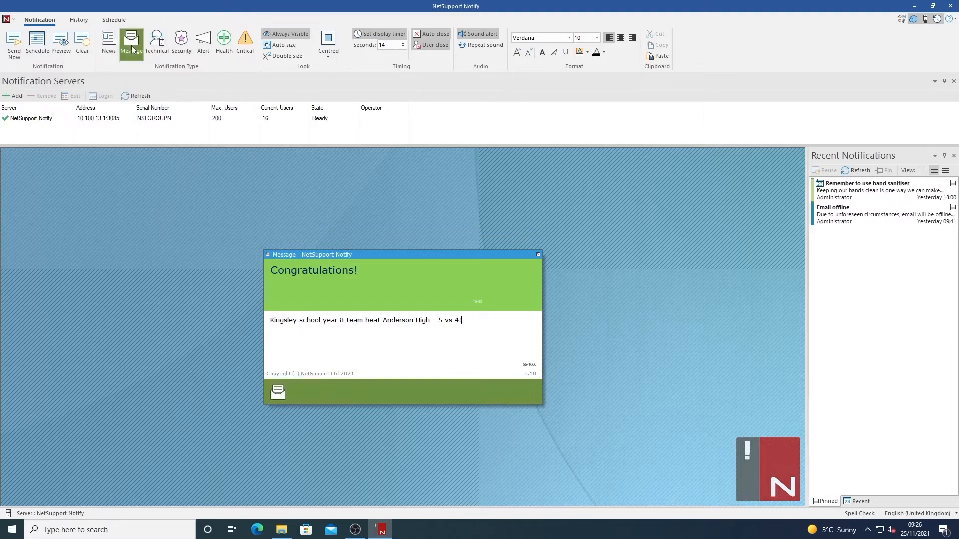
{"action": "left_click", "coordinate": [156, 45]}
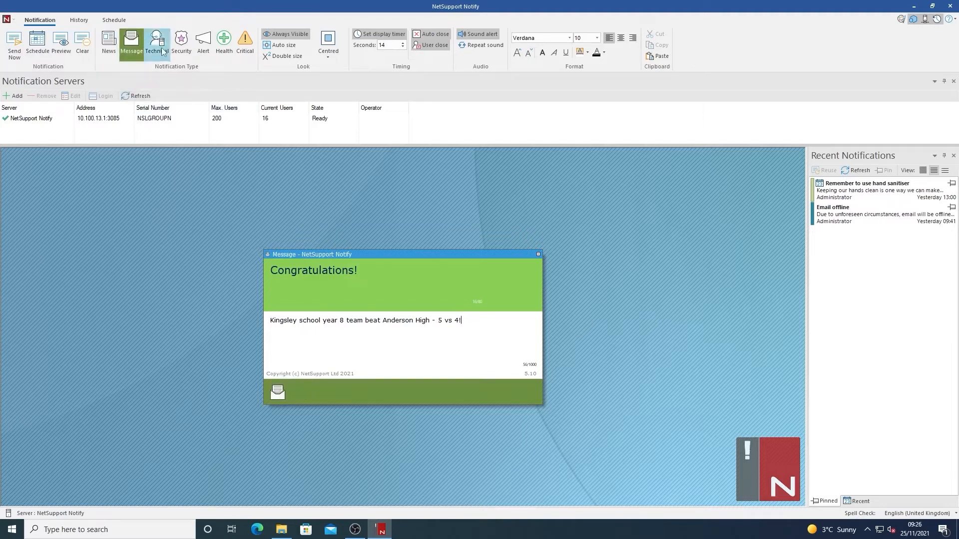
{"action": "left_click", "coordinate": [182, 44]}
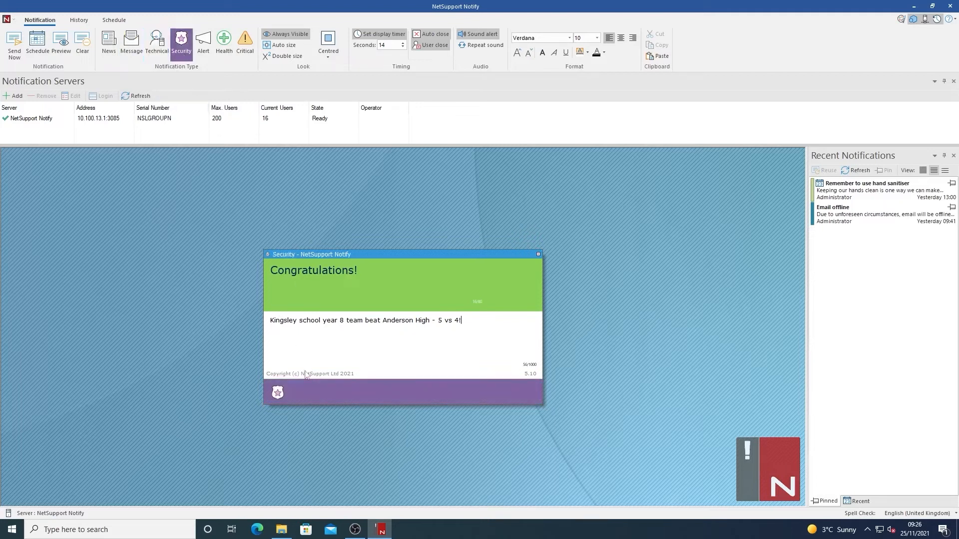
{"action": "left_click", "coordinate": [203, 44]}
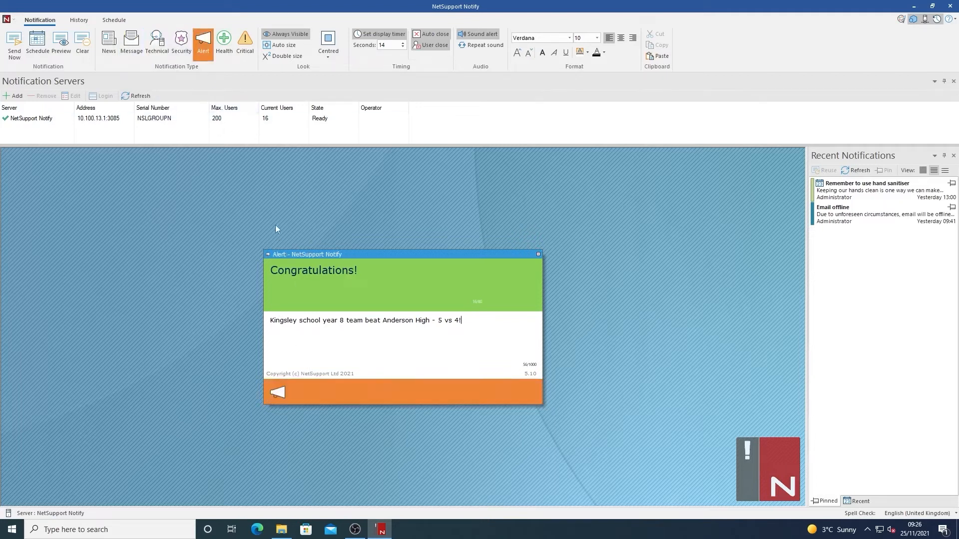
{"action": "left_click", "coordinate": [224, 43]}
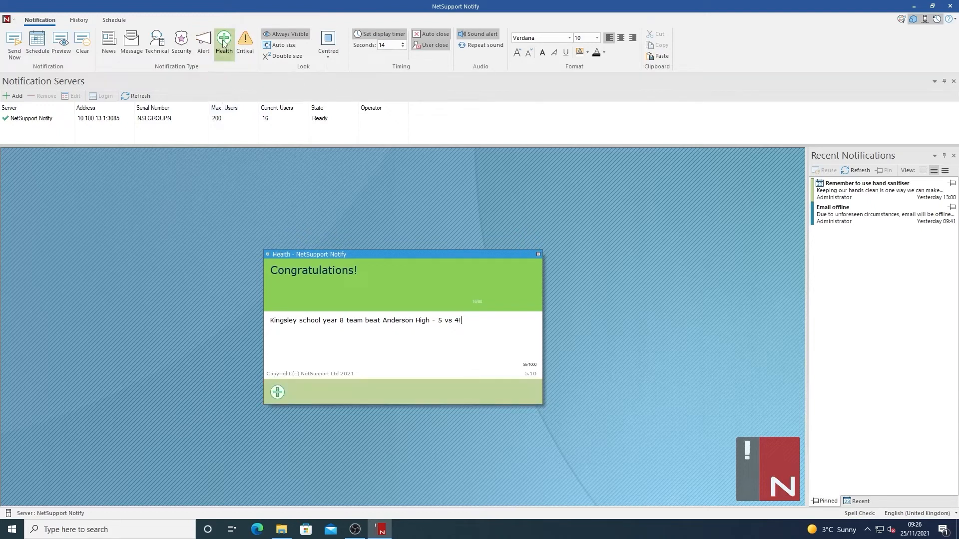
{"action": "left_click", "coordinate": [247, 42]}
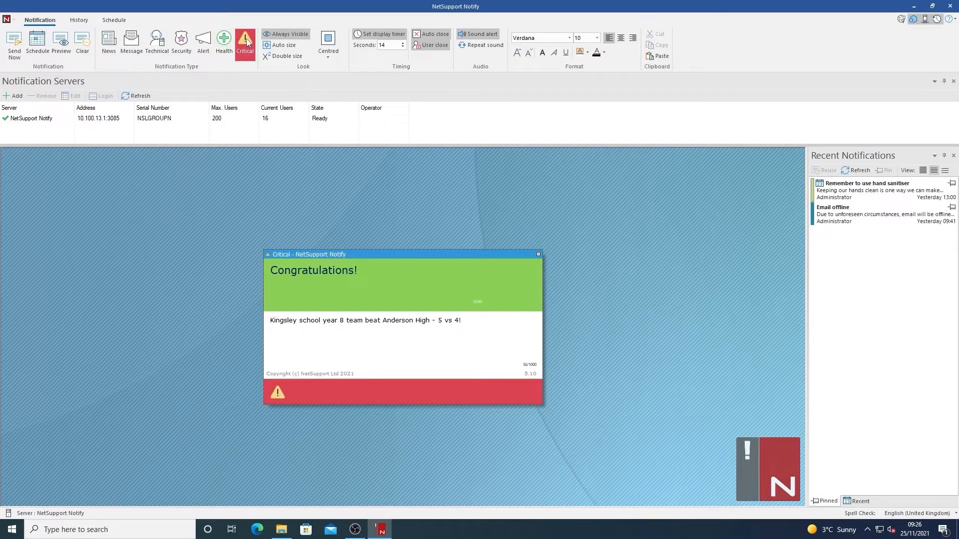
{"action": "left_click", "coordinate": [111, 45]}
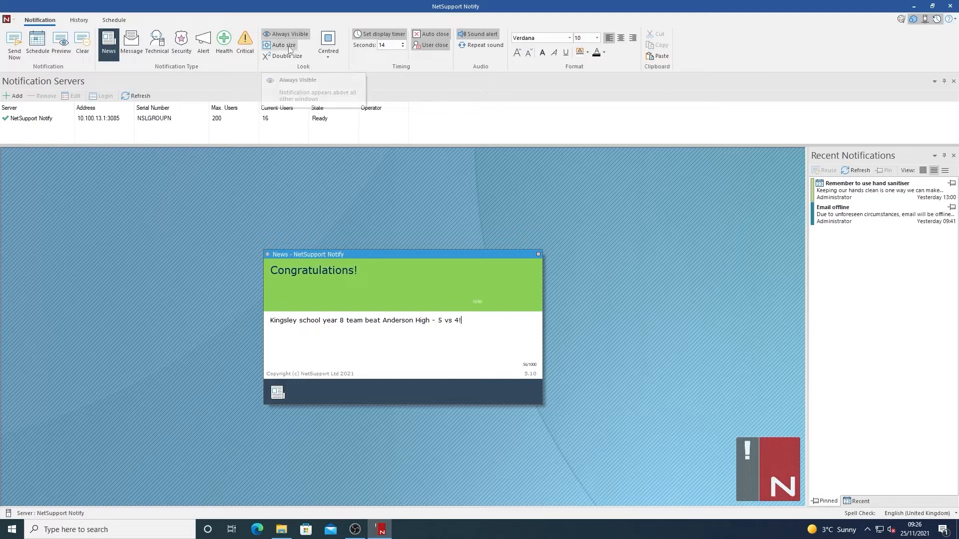
Customise the notification heading with the standard orange background colour and the standard blue text colour
{"action": "left_click", "coordinate": [913, 20]}
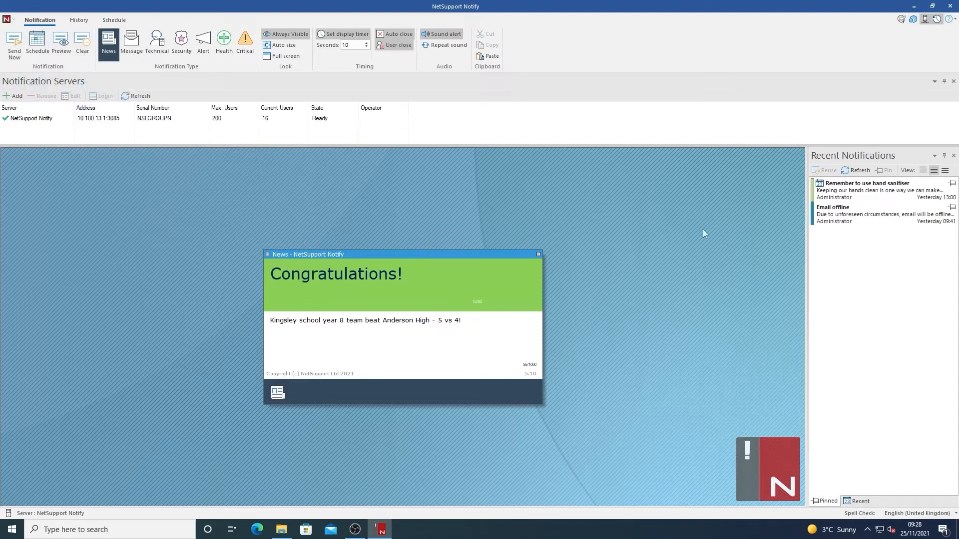
{"action": "left_click", "coordinate": [901, 20]}
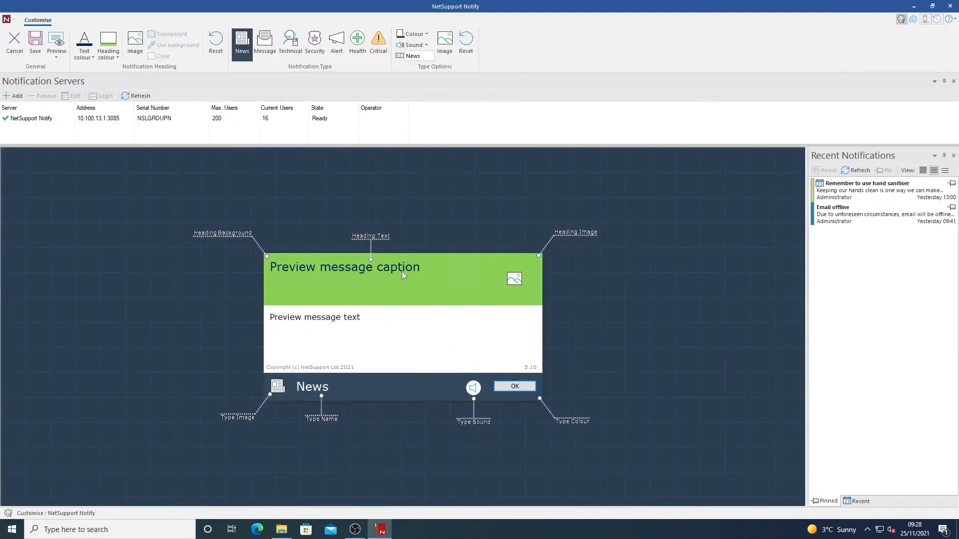
{"action": "left_click", "coordinate": [117, 57]}
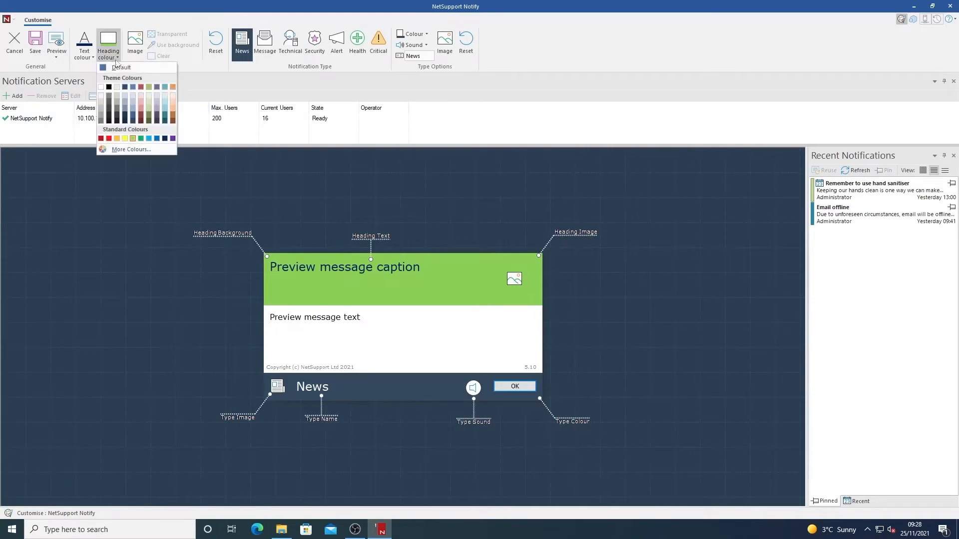
{"action": "left_click", "coordinate": [116, 139]}
{"action": "left_click", "coordinate": [92, 58]}
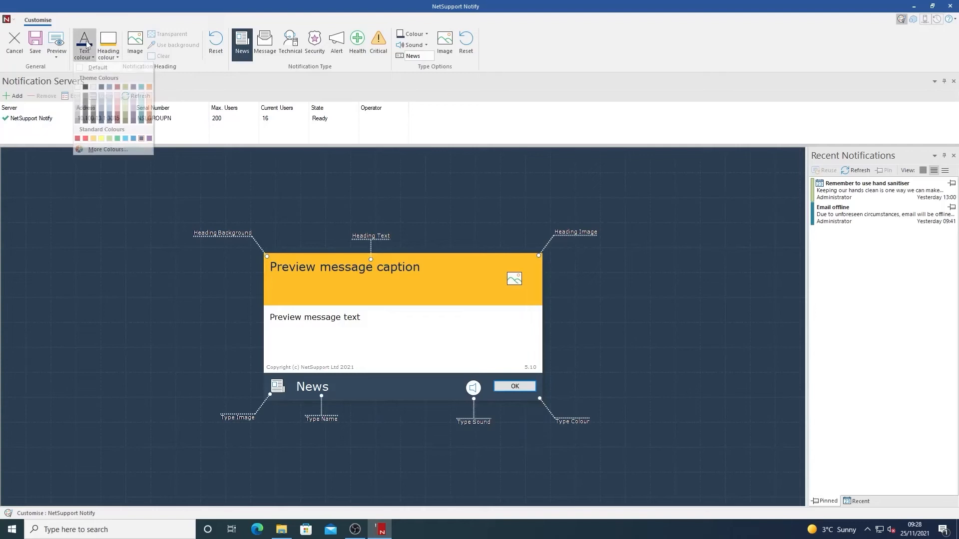
{"action": "left_click", "coordinate": [135, 139]}
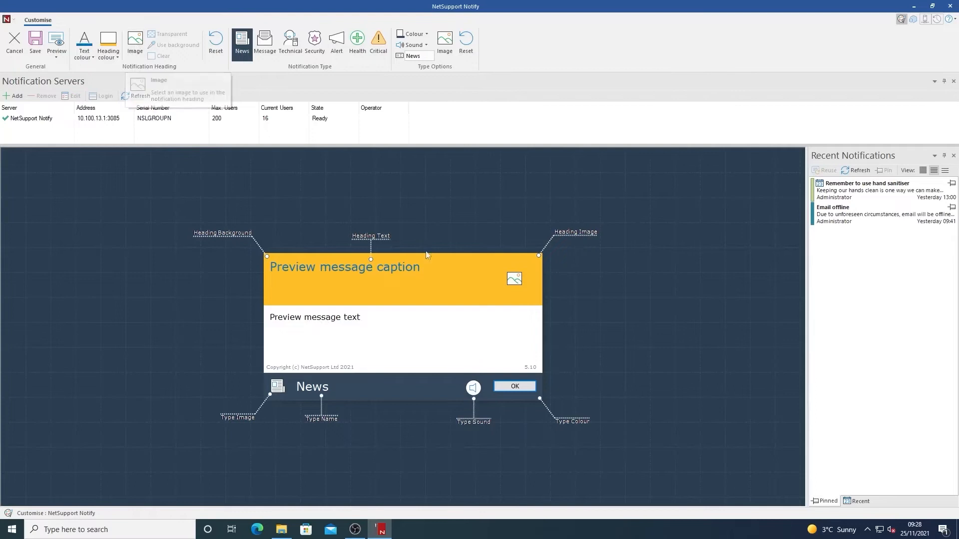
Add the logo image from the Pictures folder as the notification's heading image and save the customised design
{"action": "left_click", "coordinate": [514, 279]}
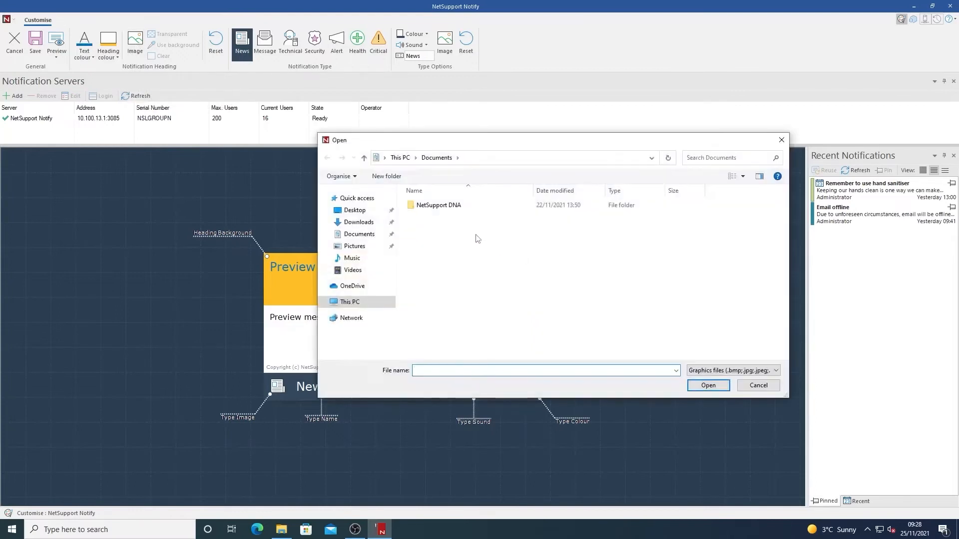
{"action": "left_click", "coordinate": [357, 248]}
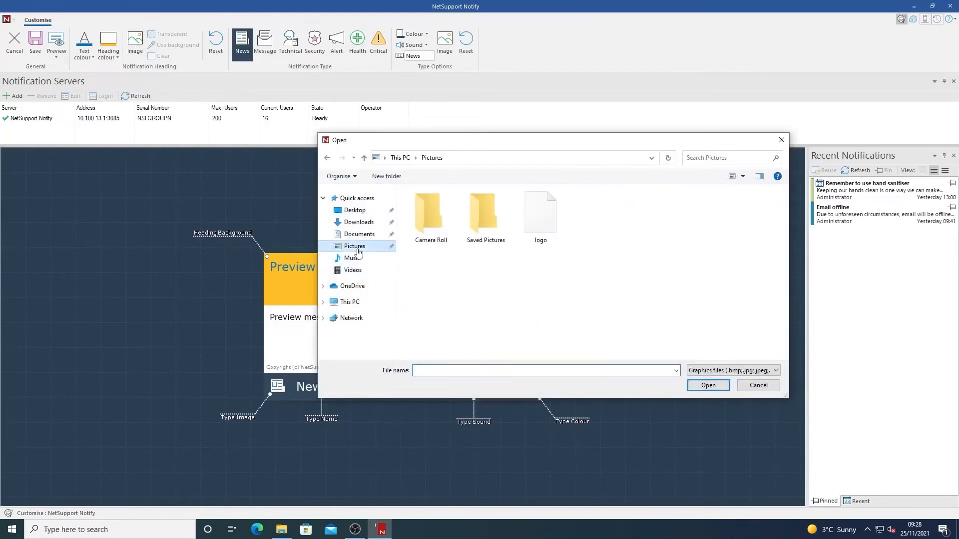
{"action": "double_click", "coordinate": [543, 216]}
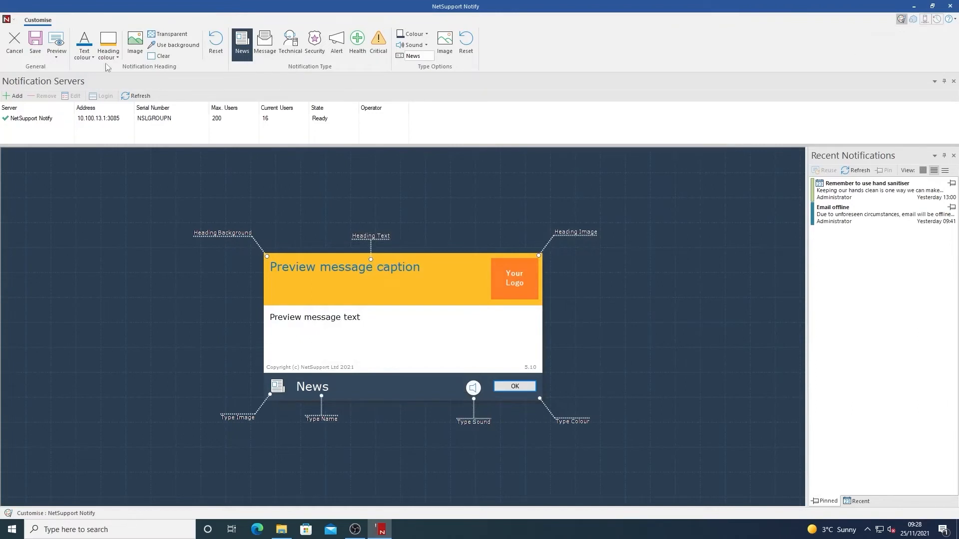
{"action": "left_click", "coordinate": [35, 42]}
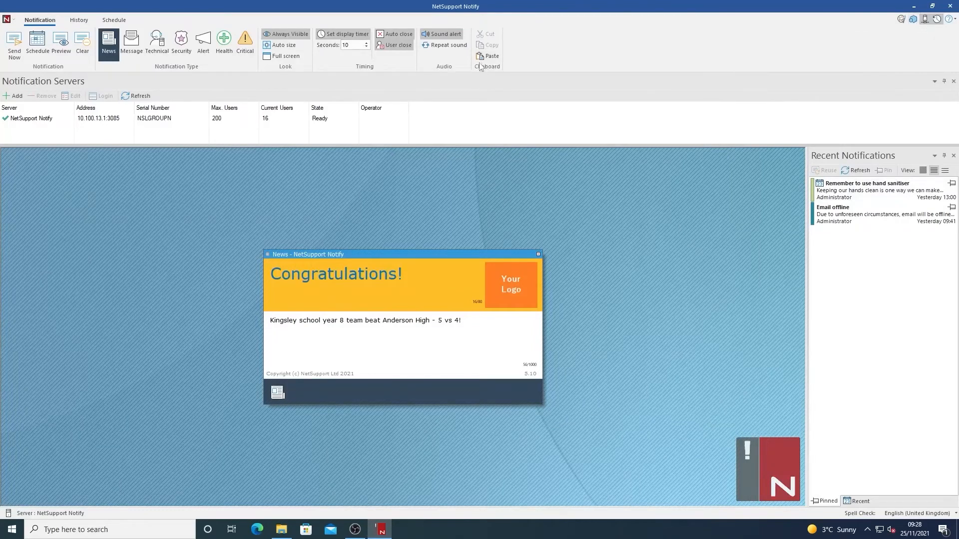
Switch back to the notification mode with text formatting, review the screen position choices and select Verdana as the font
{"action": "left_click", "coordinate": [912, 20]}
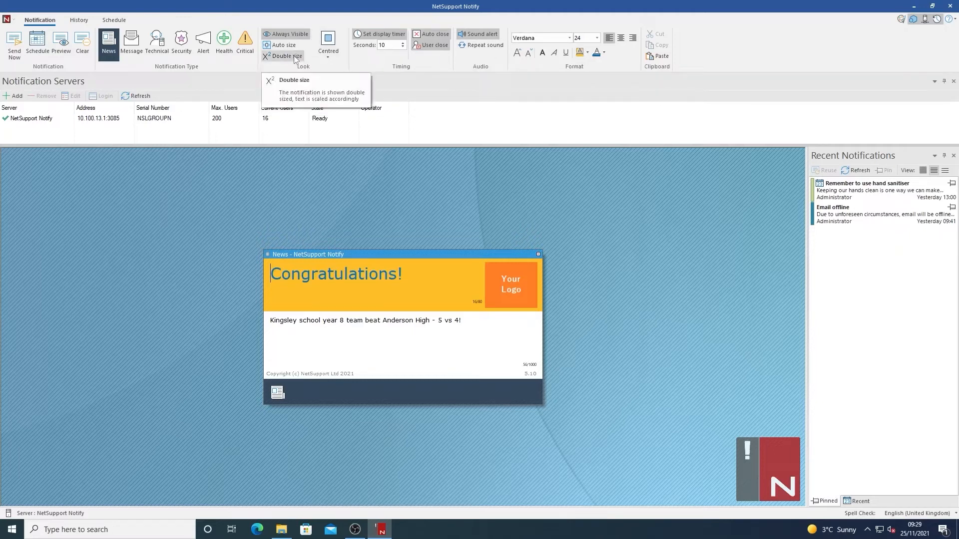
{"action": "left_click", "coordinate": [328, 48]}
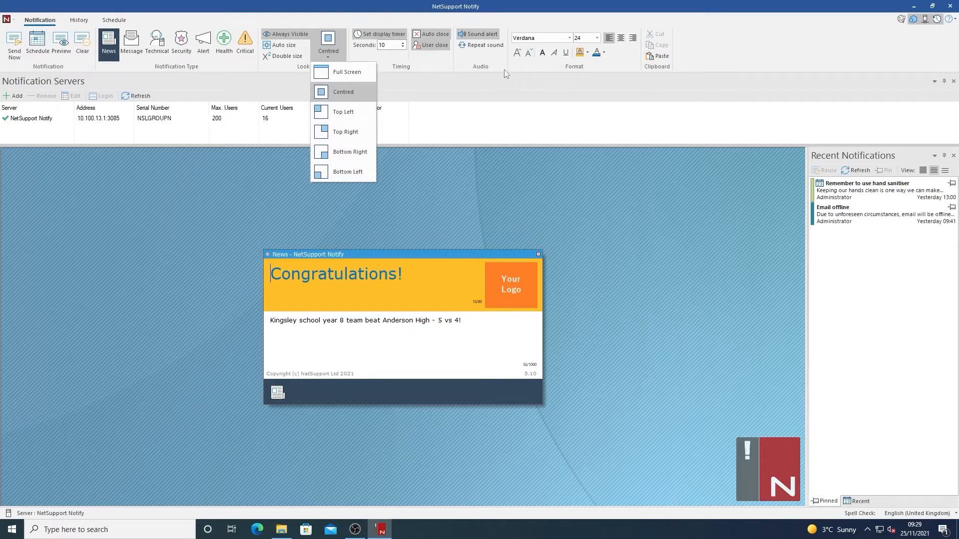
{"action": "left_click", "coordinate": [569, 44]}
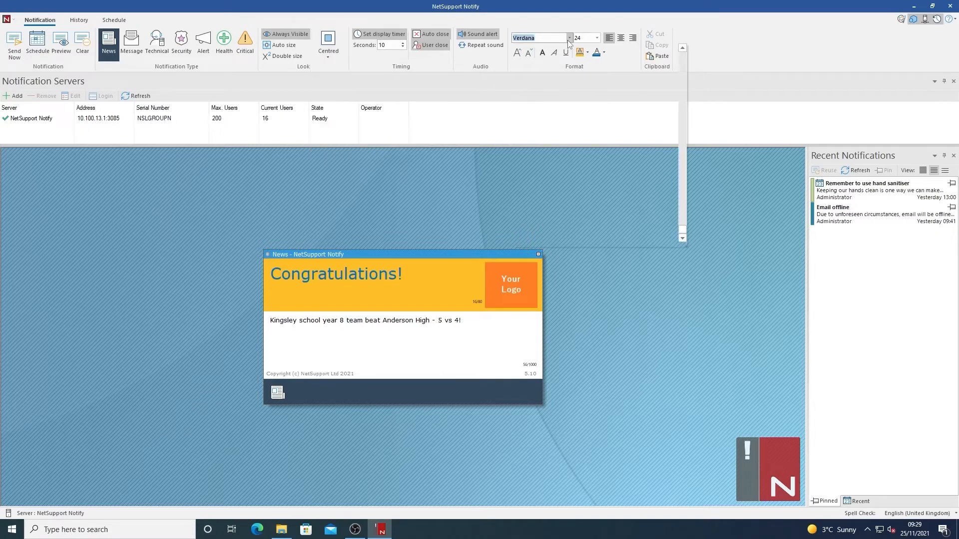
{"action": "left_click", "coordinate": [569, 44]}
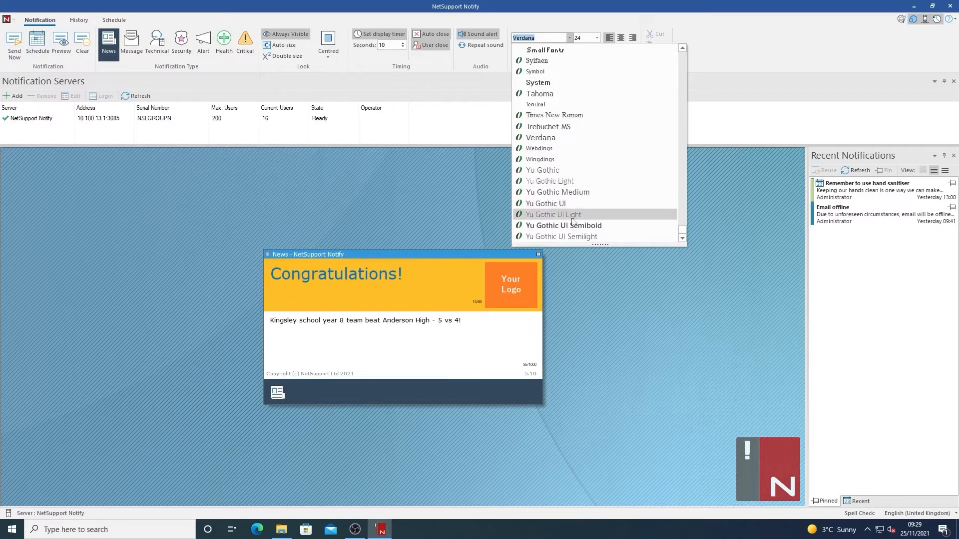
{"action": "left_click", "coordinate": [549, 140]}
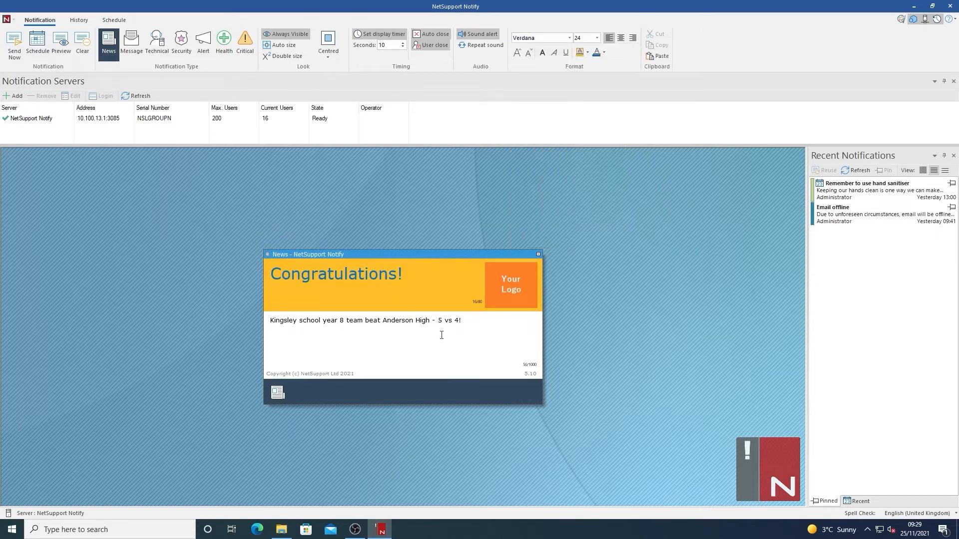
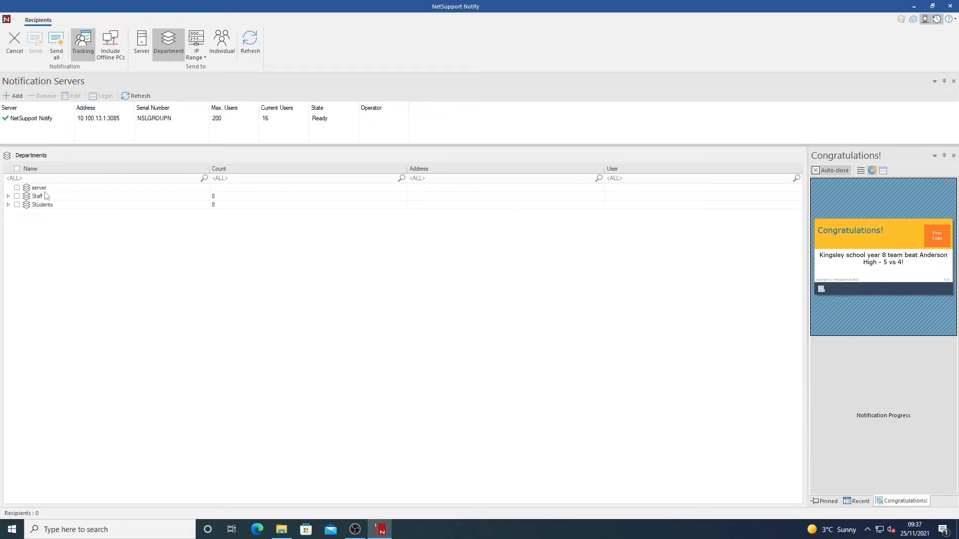
Select the Students department as recipients, expand its list of computers, and include offline PCs in the notification
{"action": "left_click", "coordinate": [17, 205]}
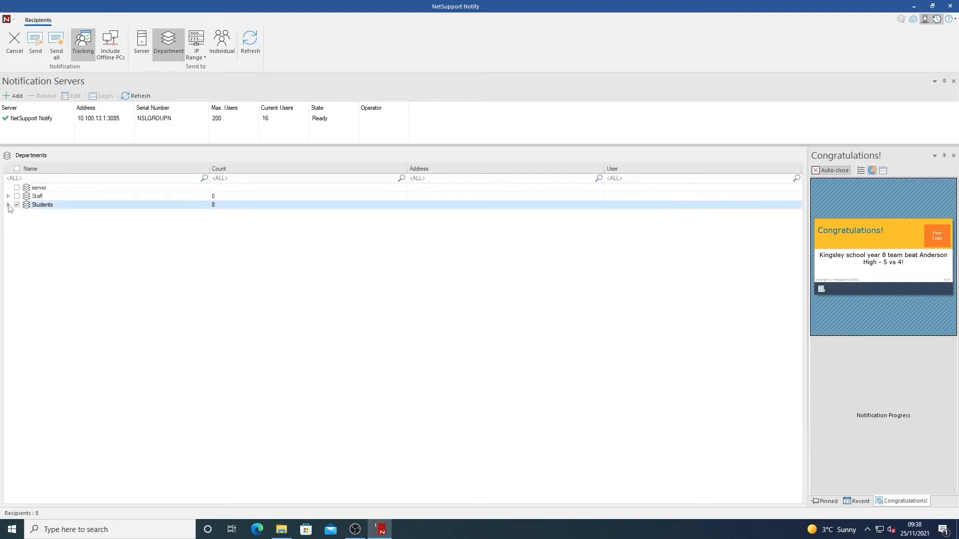
{"action": "left_click", "coordinate": [8, 205]}
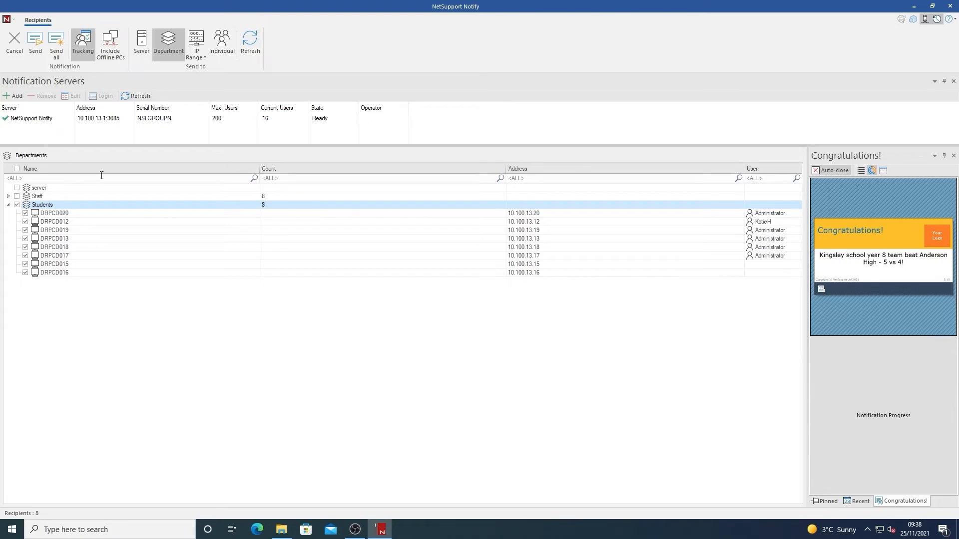
{"action": "left_click", "coordinate": [16, 205]}
{"action": "left_click", "coordinate": [16, 205]}
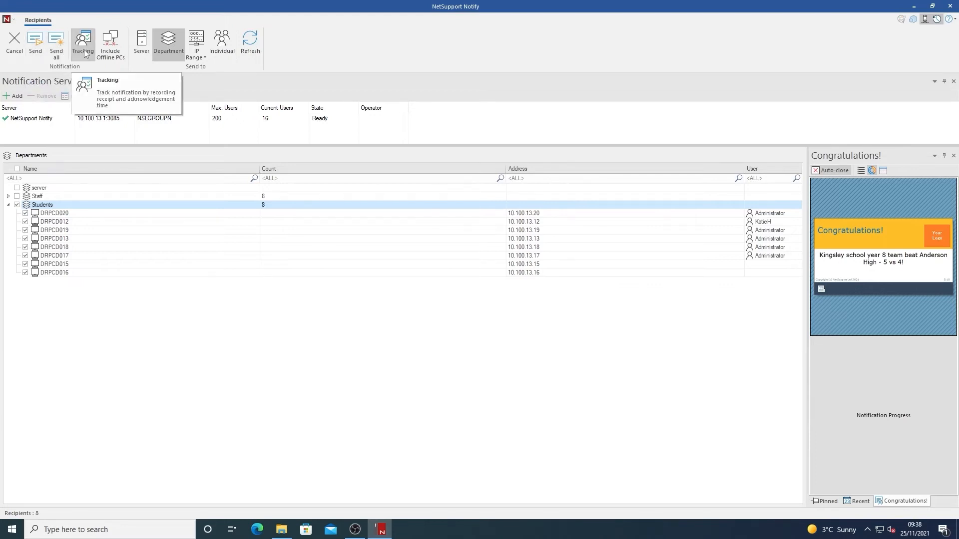
{"action": "left_click", "coordinate": [871, 170]}
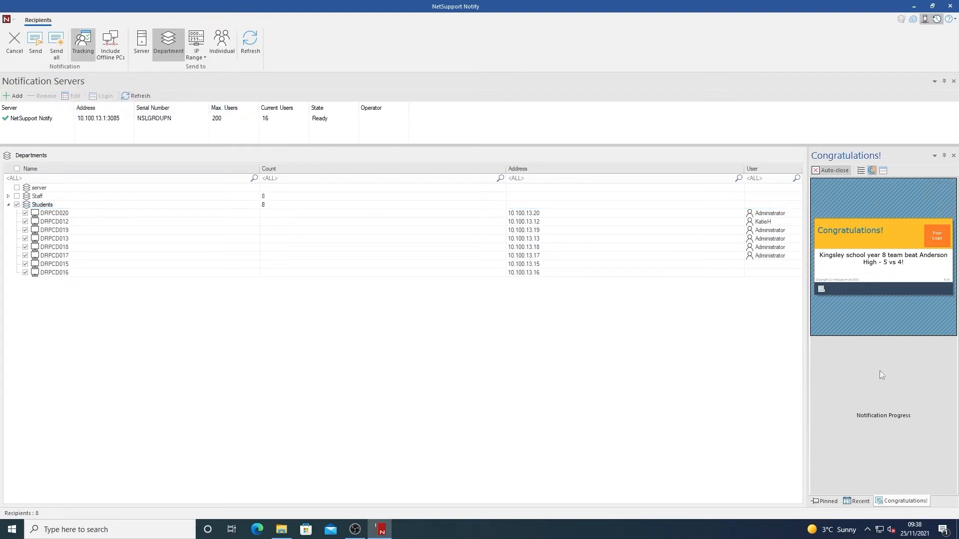
{"action": "left_click", "coordinate": [108, 55]}
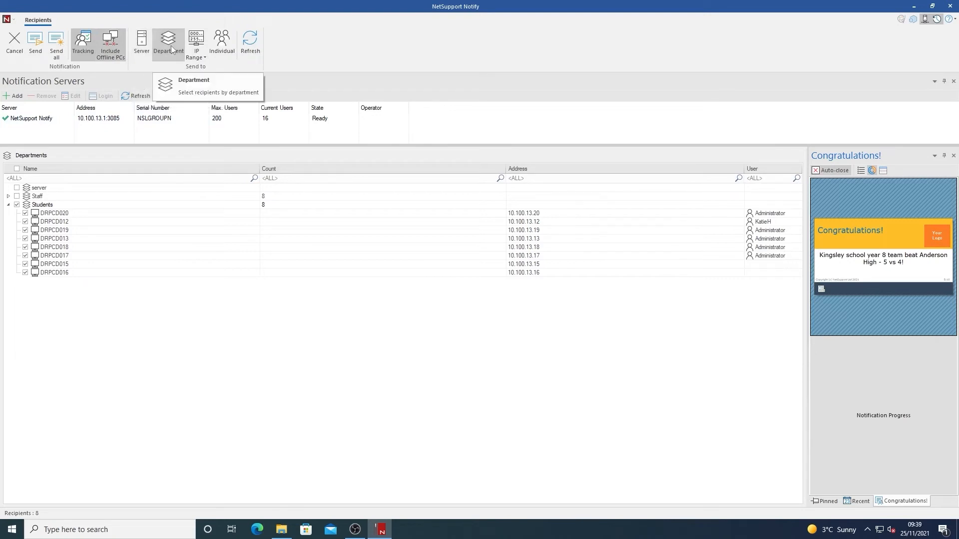
View the individual and IP range recipient options, and reselect the Students department with its computers expanded
{"action": "left_click", "coordinate": [222, 43]}
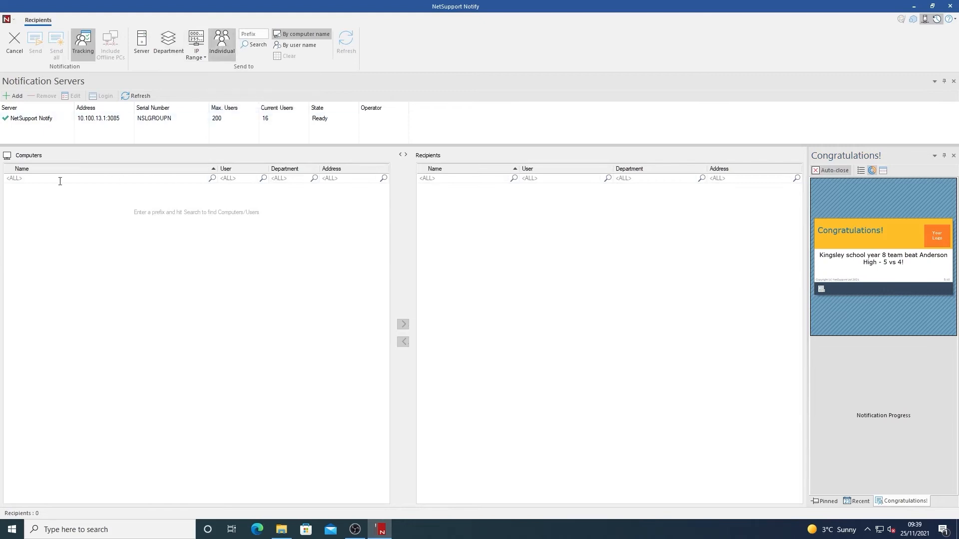
{"action": "left_click", "coordinate": [196, 43]}
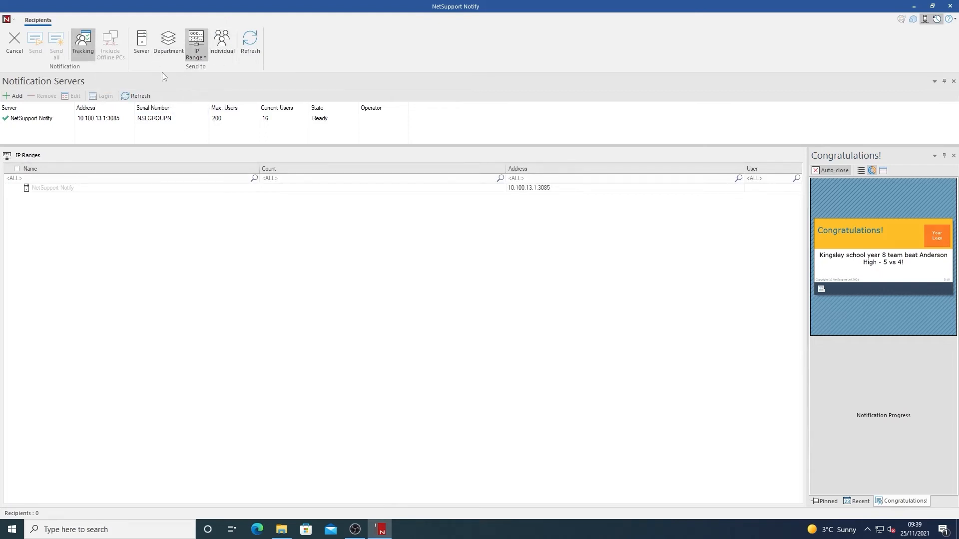
{"action": "left_click", "coordinate": [175, 43]}
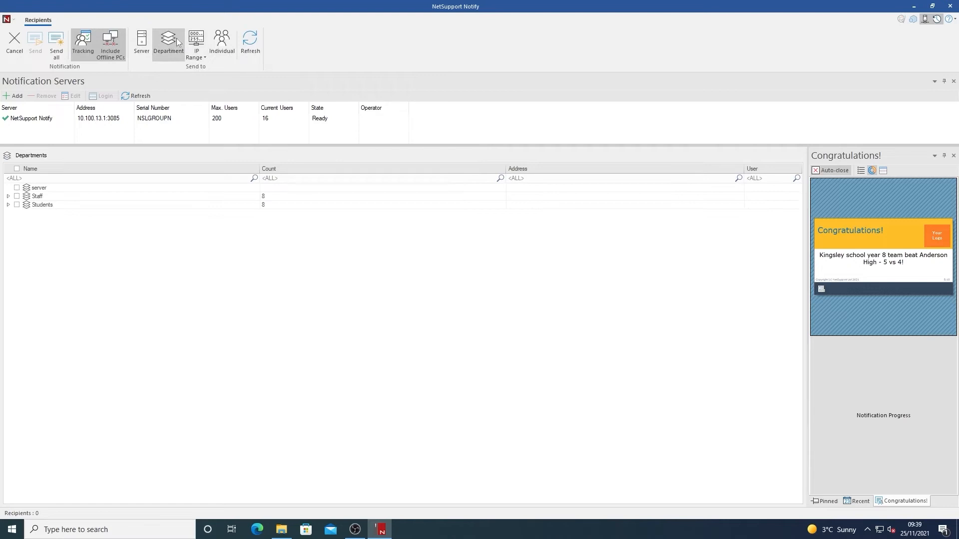
{"action": "left_click", "coordinate": [17, 205]}
{"action": "left_click", "coordinate": [8, 205]}
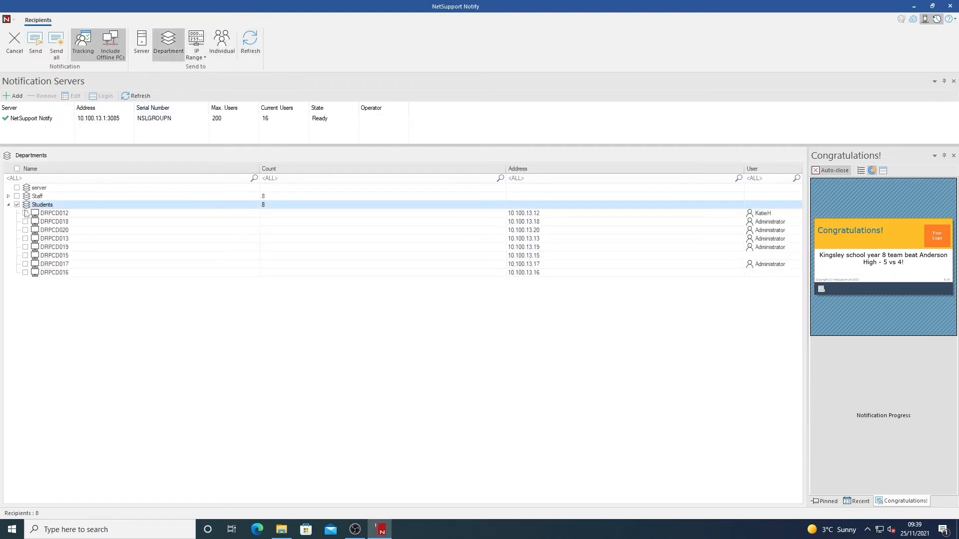
Check every computer in the Students department and send them the Congratulations notification with tracking, excluding offline PCs
{"action": "left_click", "coordinate": [16, 205]}
{"action": "left_click", "coordinate": [17, 205]}
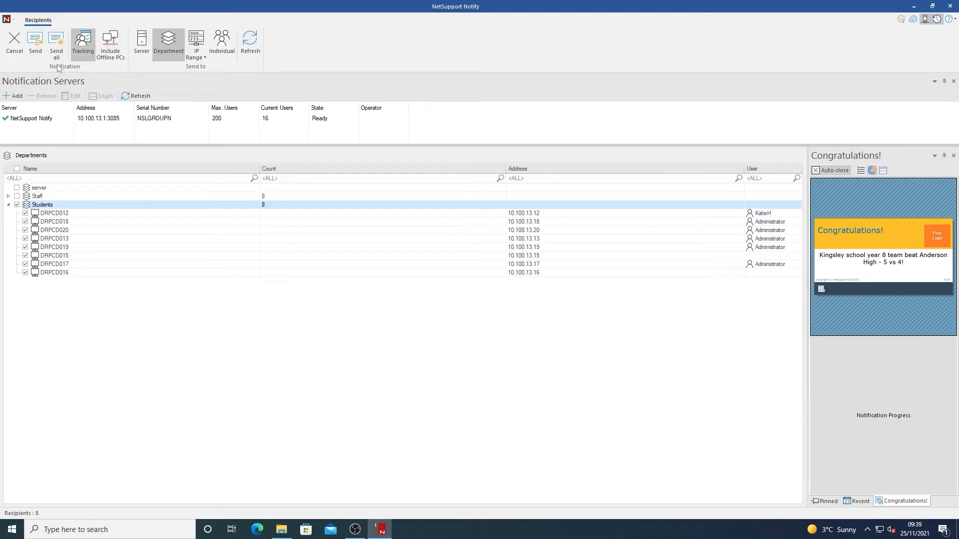
{"action": "left_click", "coordinate": [37, 44]}
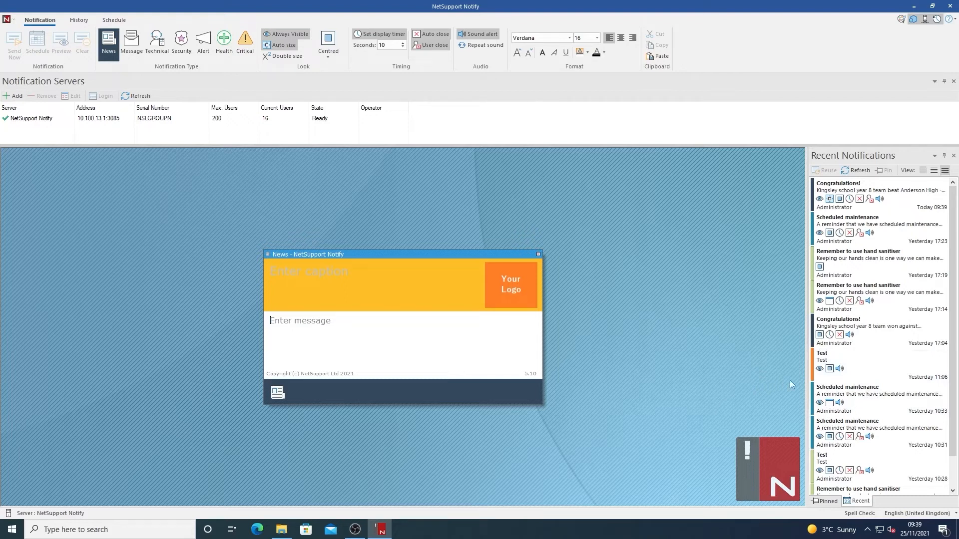
Look through the recent and pinned notification lists and the option for pinning an entry
{"action": "scroll", "coordinate": [890, 454], "scroll_direction": "down", "scroll_amount": 1}
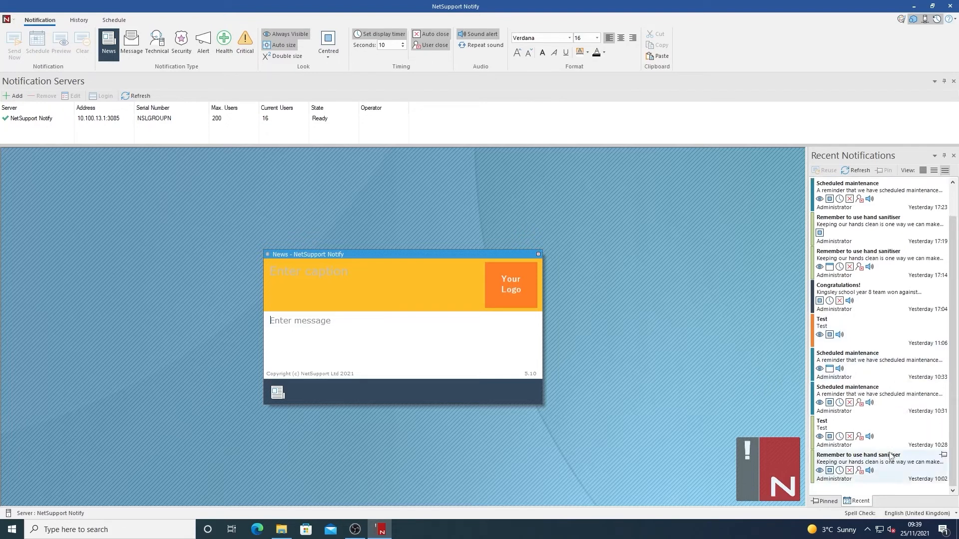
{"action": "scroll", "coordinate": [884, 450], "scroll_direction": "up", "scroll_amount": 1}
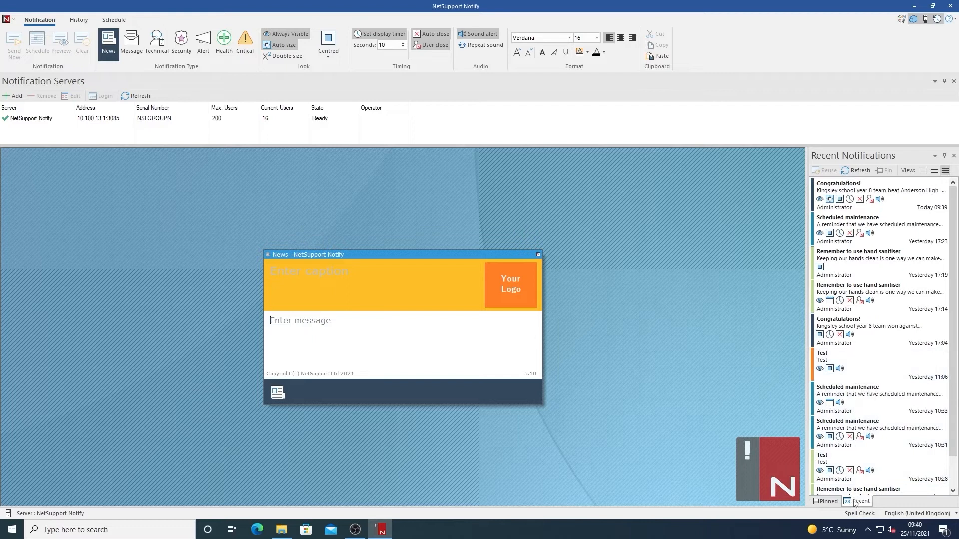
{"action": "left_click", "coordinate": [826, 502]}
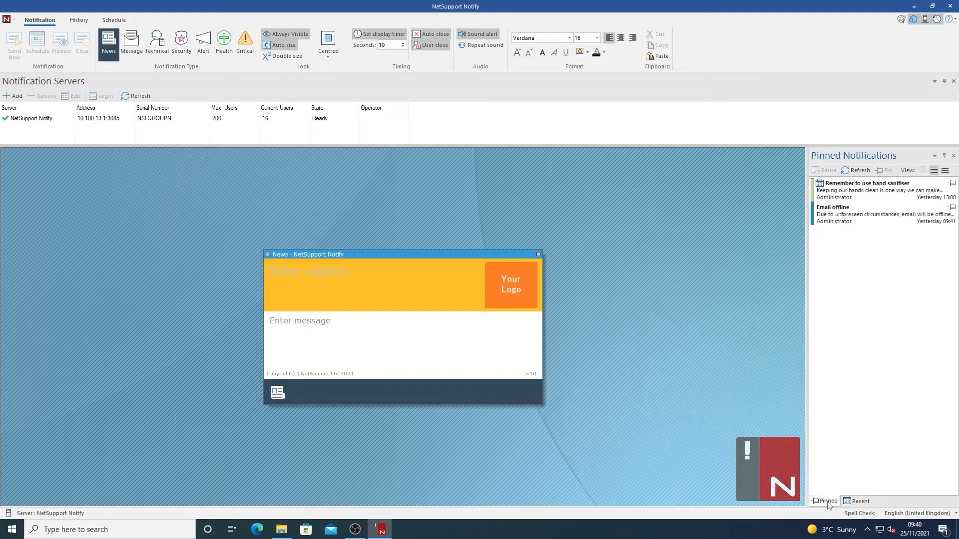
{"action": "left_click", "coordinate": [859, 501]}
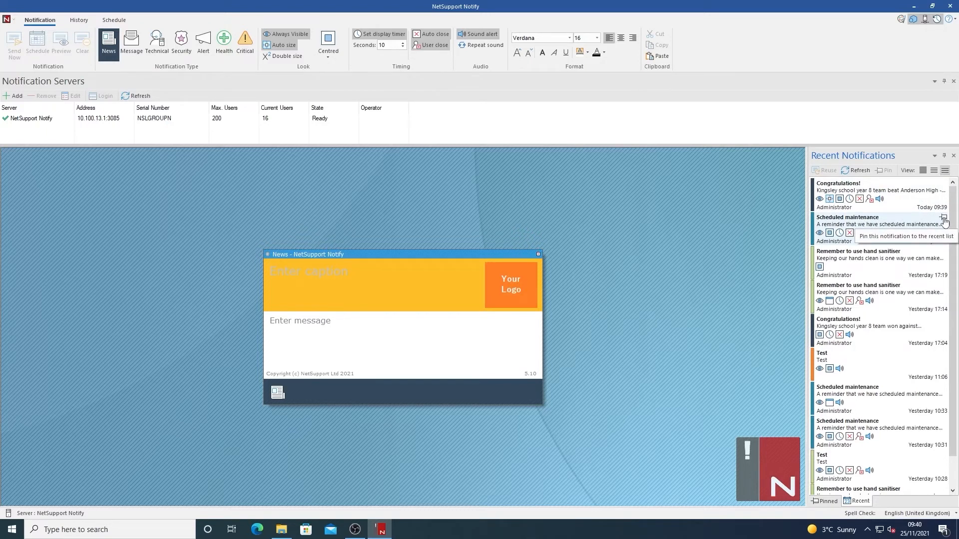
{"action": "scroll", "coordinate": [899, 349], "scroll_direction": "down", "scroll_amount": 1}
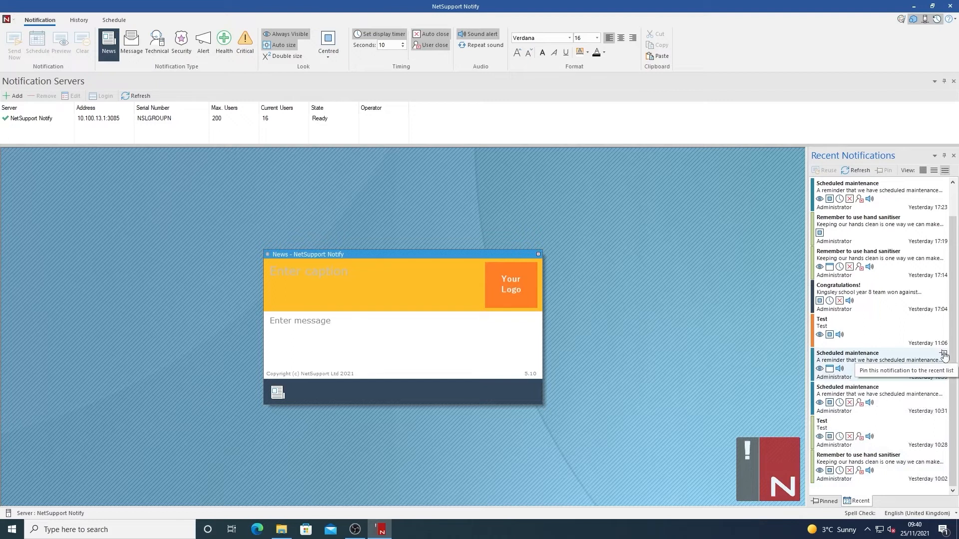
{"action": "left_click", "coordinate": [828, 501]}
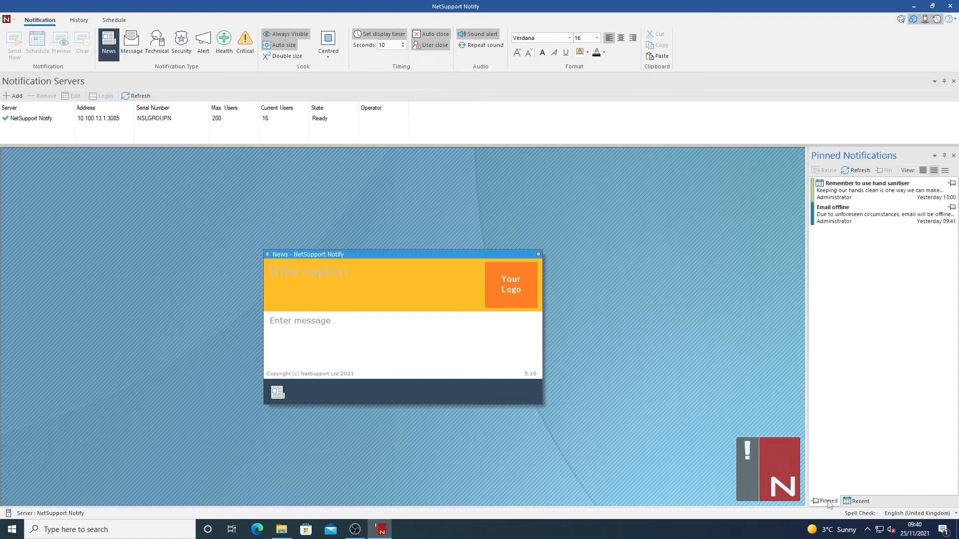
Reuse the pinned "Email offline" notification, and return to the recent notifications from the pinned hand sanitiser entry
{"action": "mouse_move", "coordinate": [832, 221]}
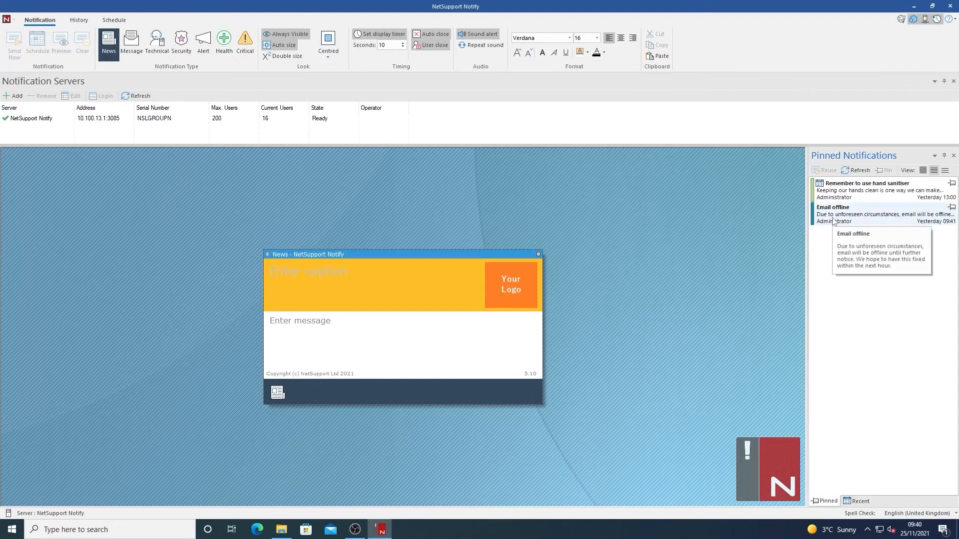
{"action": "left_click", "coordinate": [832, 222]}
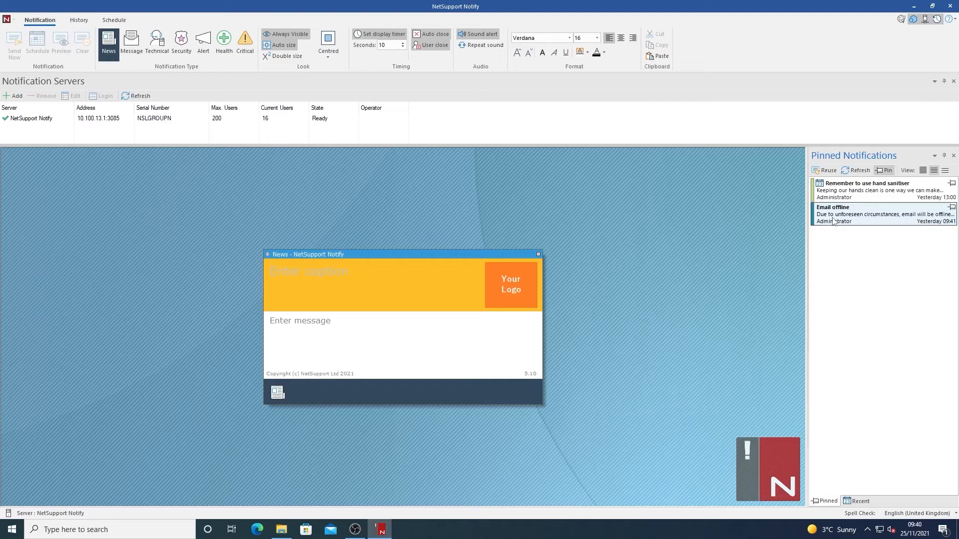
{"action": "left_click", "coordinate": [825, 173]}
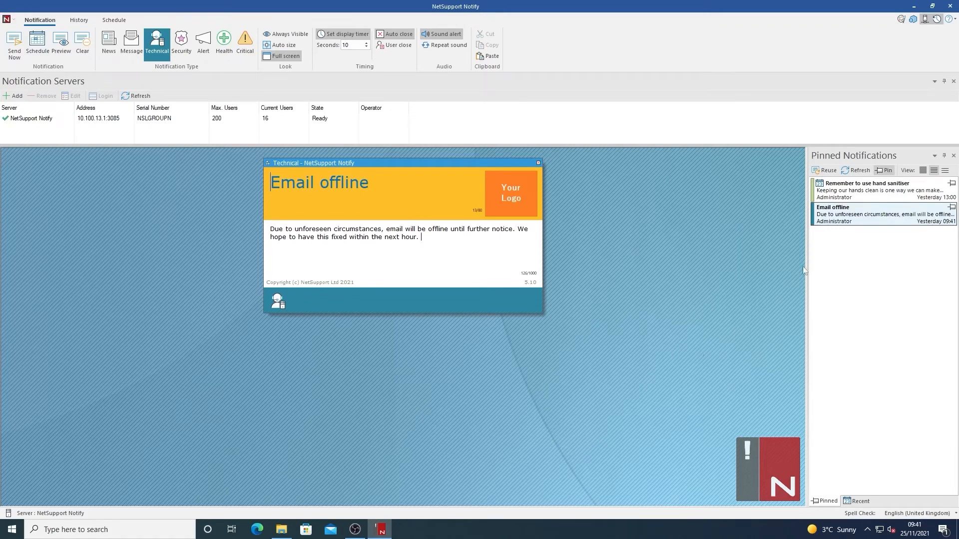
{"action": "left_click", "coordinate": [858, 194]}
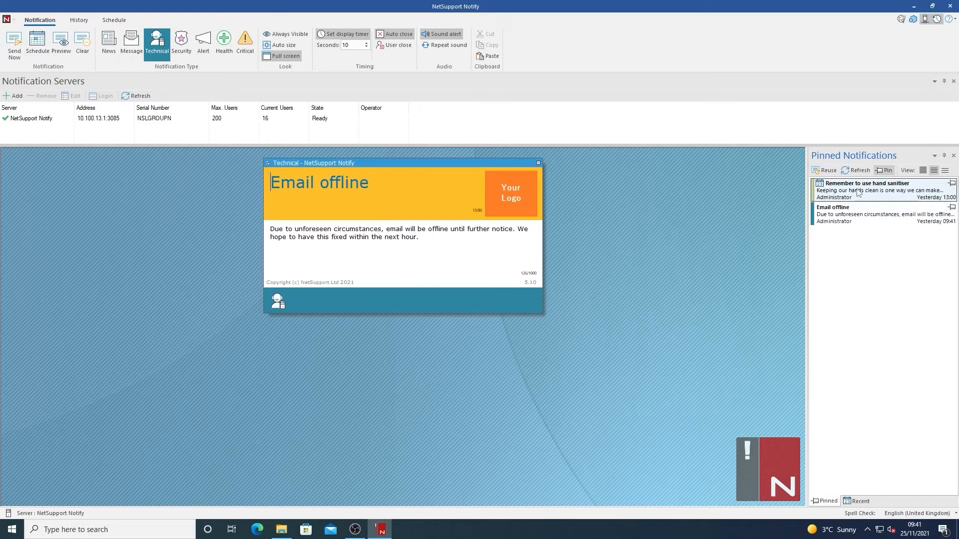
{"action": "left_click", "coordinate": [855, 501]}
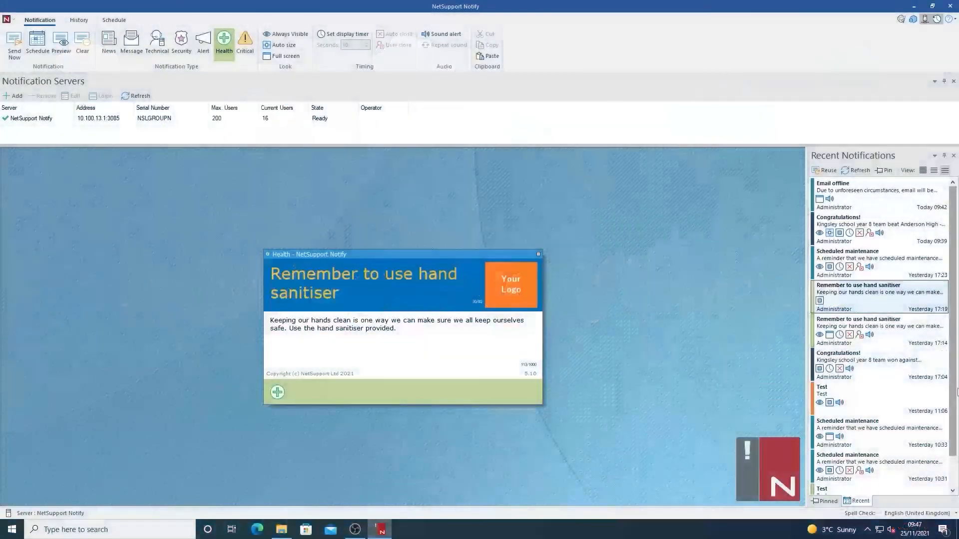
Hide the recent notifications and notification servers panes, and send the hand sanitiser notification to the Staff and Students departments with tracking
{"action": "left_click", "coordinate": [937, 21]}
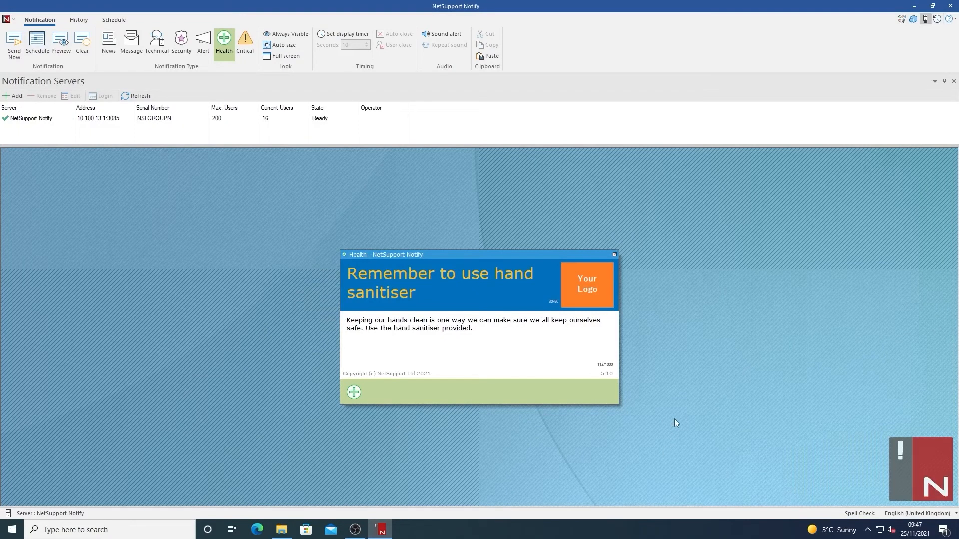
{"action": "left_click", "coordinate": [953, 81]}
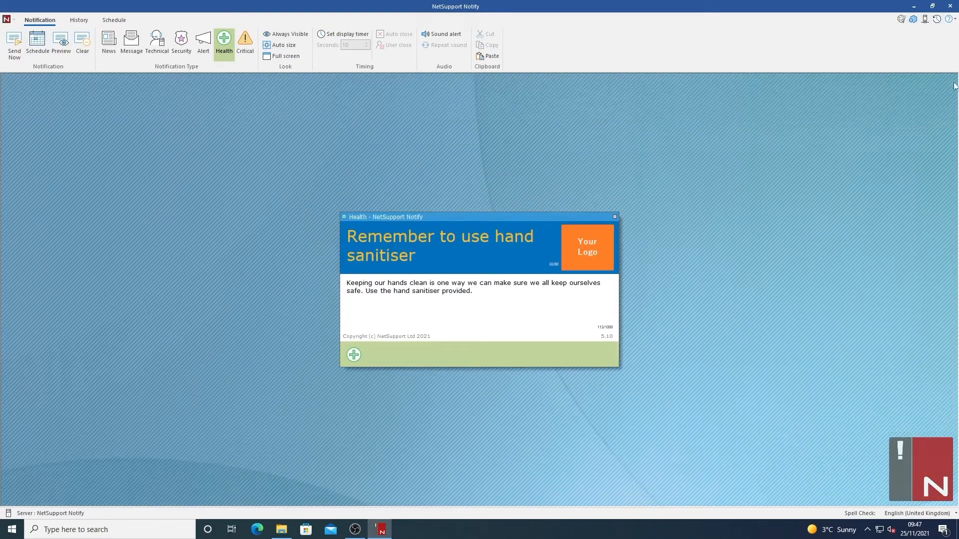
{"action": "left_click", "coordinate": [18, 47]}
{"action": "left_click", "coordinate": [17, 122]}
{"action": "left_click", "coordinate": [17, 130]}
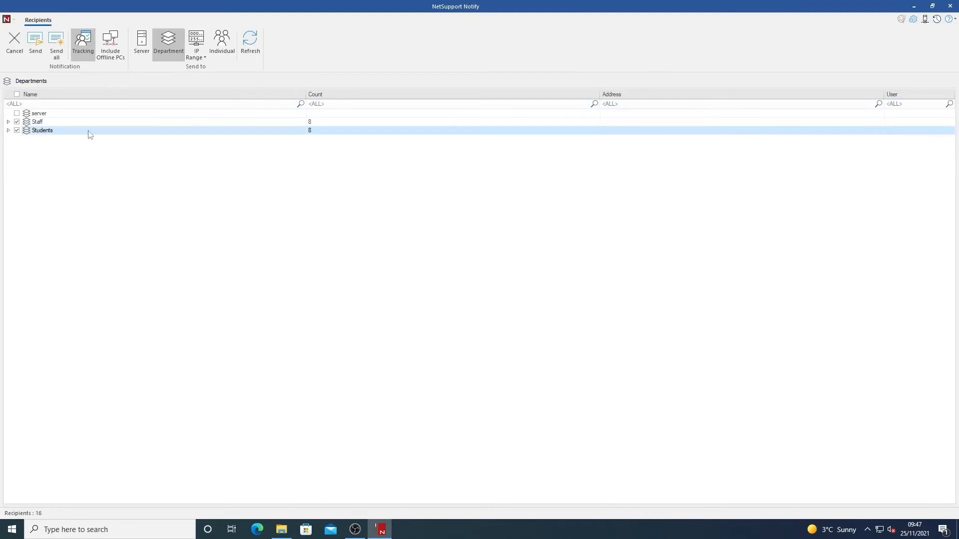
{"action": "left_click", "coordinate": [39, 50]}
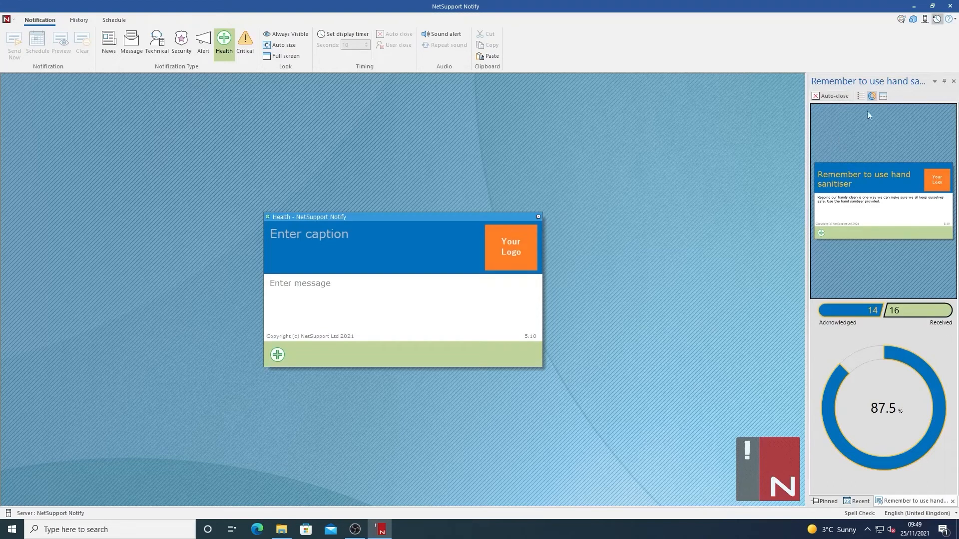
{"action": "left_click", "coordinate": [953, 81]}
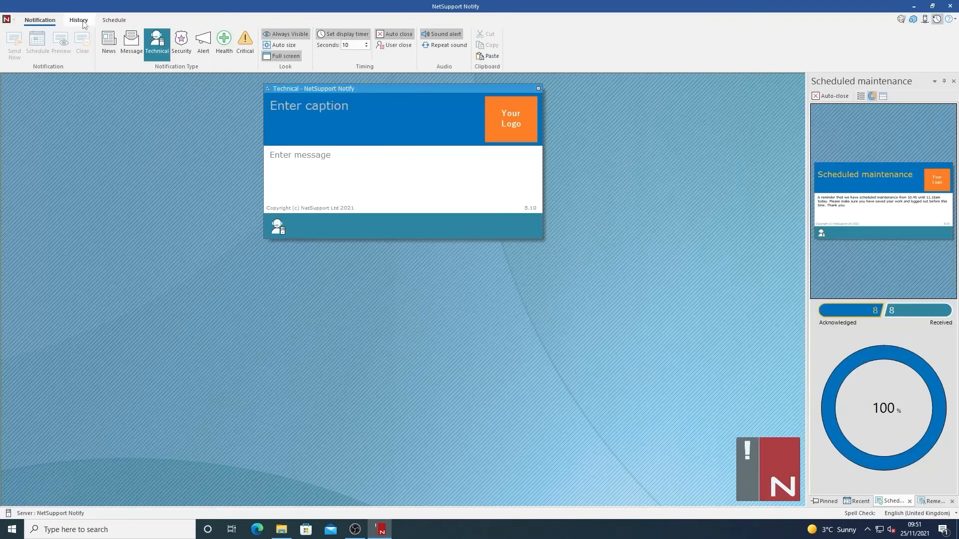
Filter today's notification history to the Technical type and view the recipient details of the Scheduled maintenance notification
{"action": "left_click", "coordinate": [79, 20]}
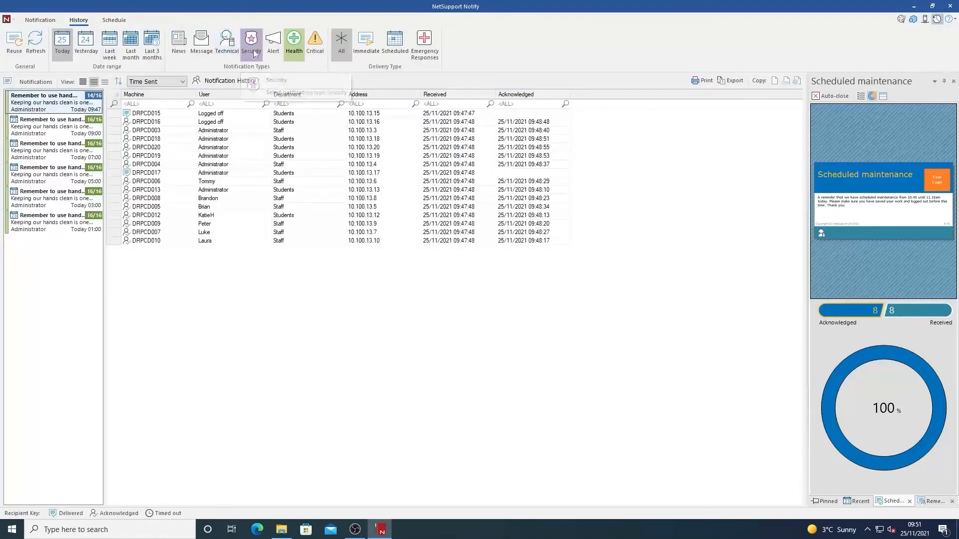
{"action": "left_click", "coordinate": [293, 42]}
{"action": "left_click", "coordinate": [227, 45]}
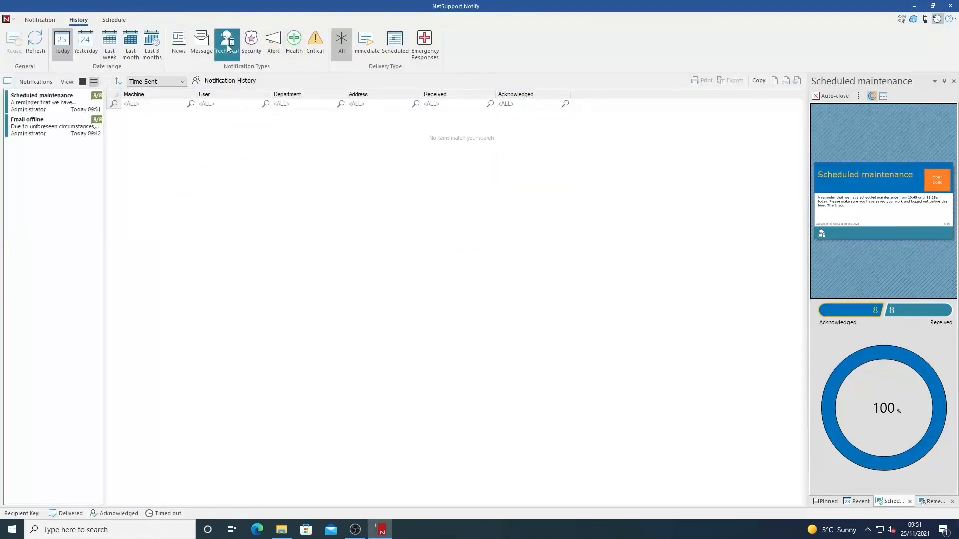
{"action": "left_click", "coordinate": [47, 103]}
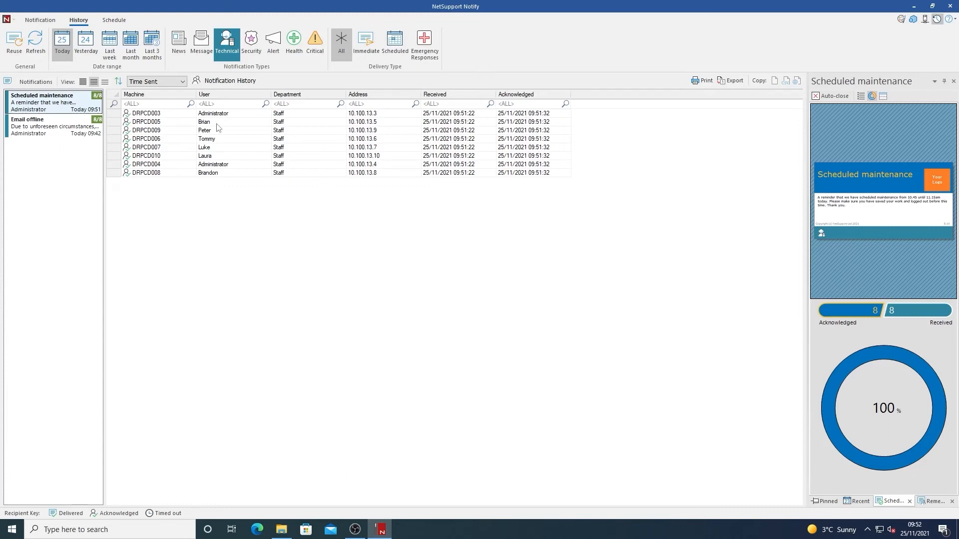
Add the News, Message, Security, Alert, Health and Critical types to the notification history filter
{"action": "left_click", "coordinate": [336, 47]}
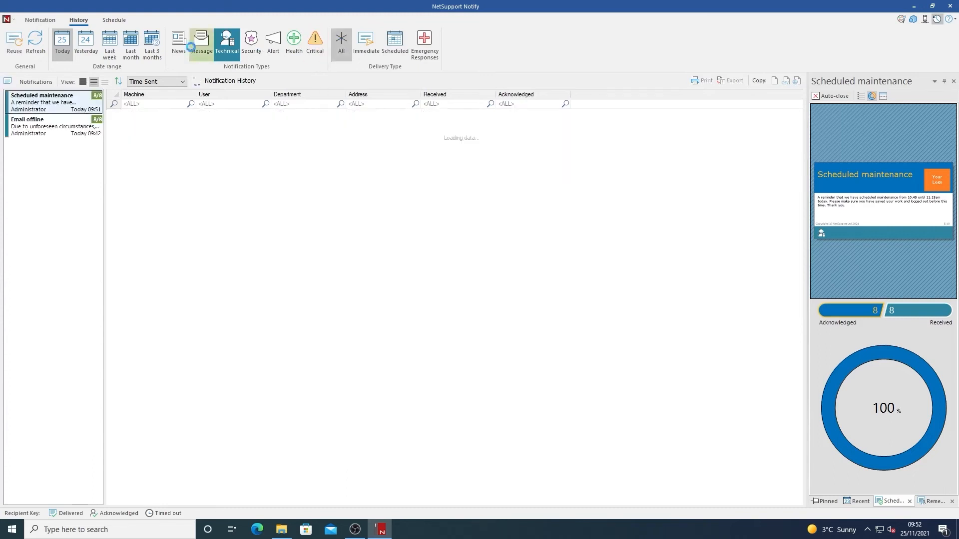
{"action": "left_click", "coordinate": [180, 47]}
{"action": "left_click", "coordinate": [200, 46]}
{"action": "left_click", "coordinate": [259, 44]}
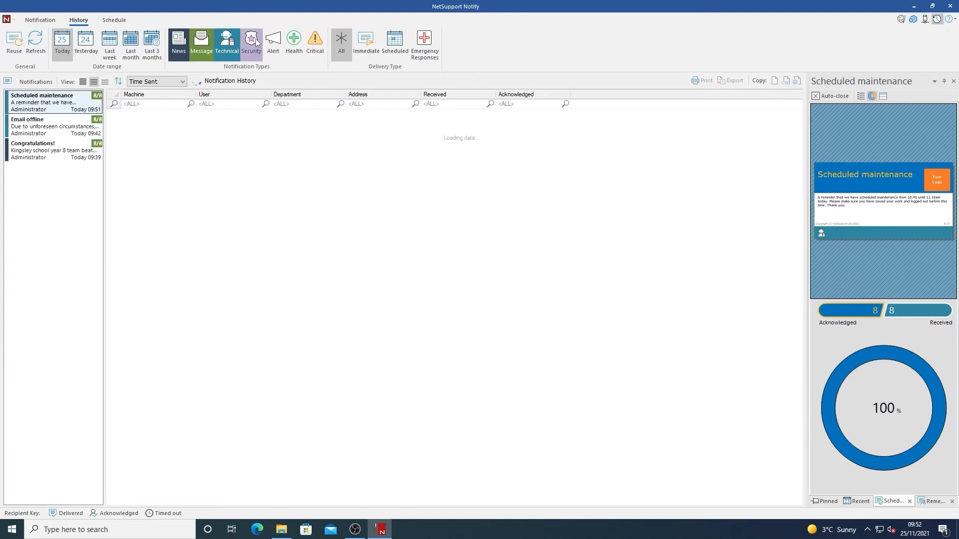
{"action": "left_click", "coordinate": [273, 44]}
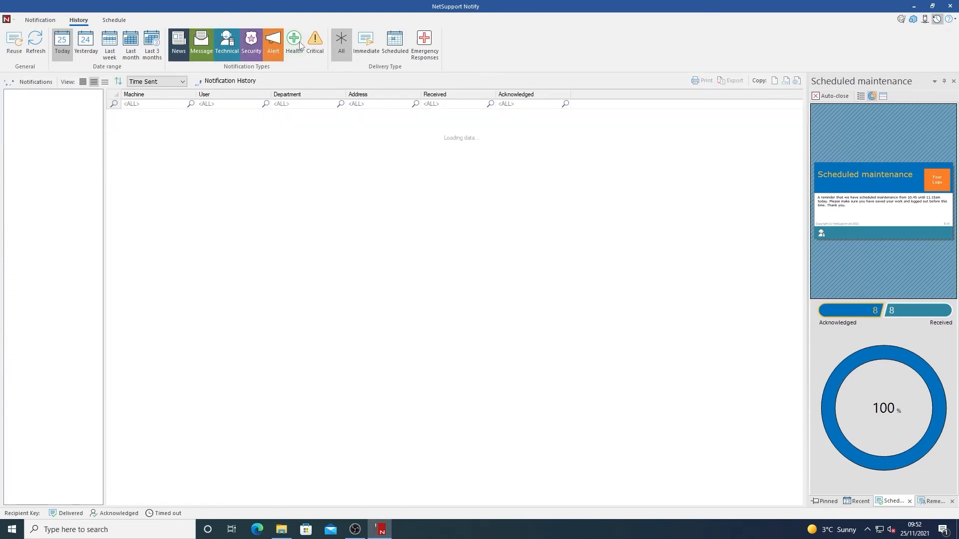
{"action": "left_click", "coordinate": [299, 42]}
{"action": "left_click", "coordinate": [316, 43]}
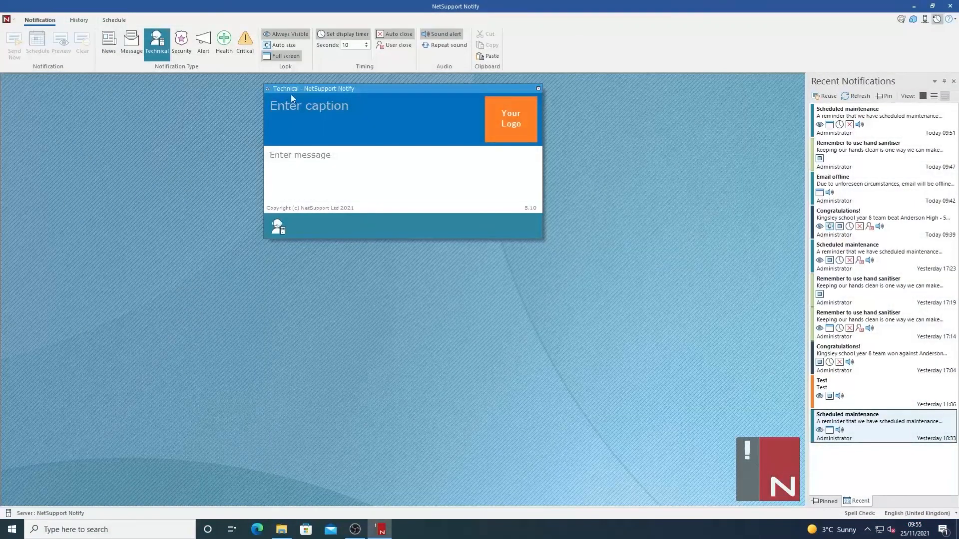
Reuse today's "Remember to use hand sanitiser" notification from the recent notifications
{"action": "left_click", "coordinate": [281, 45]}
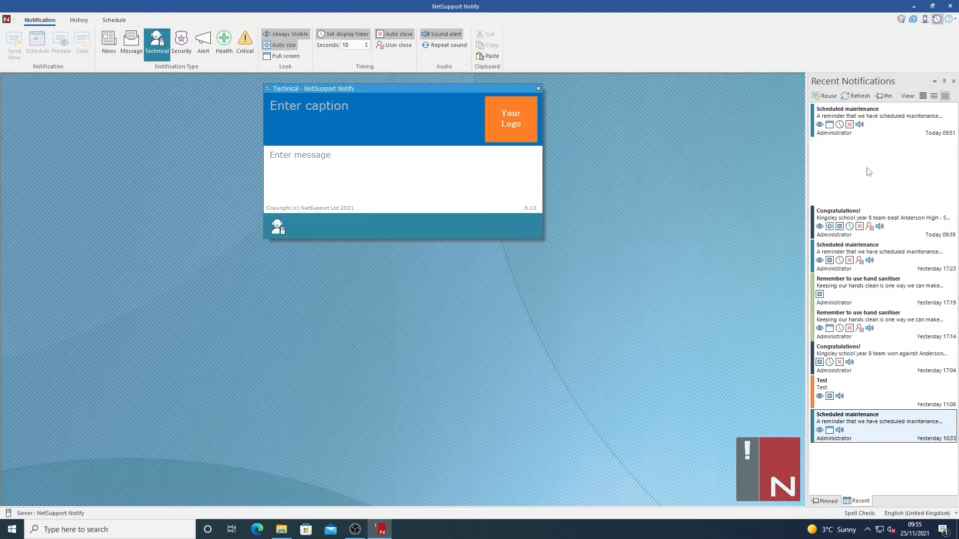
{"action": "left_click", "coordinate": [861, 156]}
{"action": "right_click", "coordinate": [861, 157]}
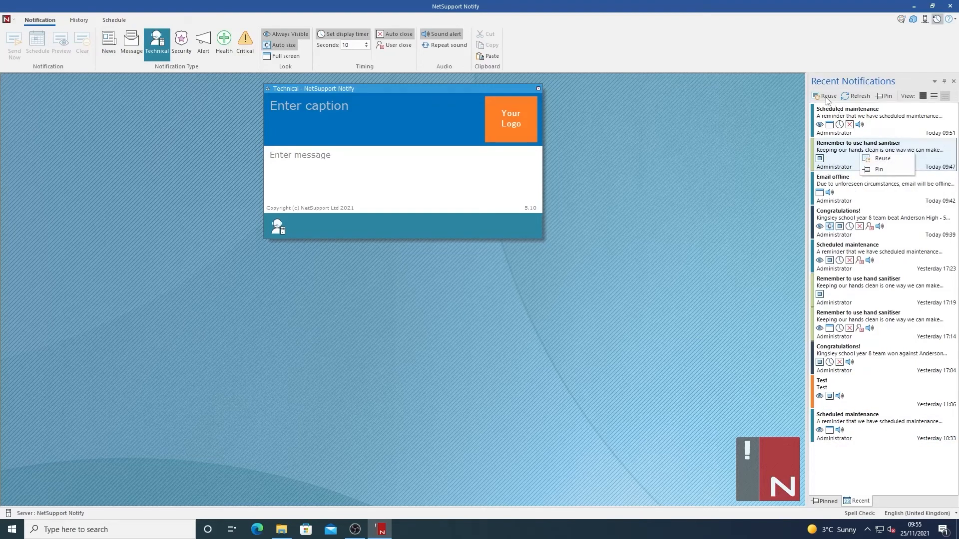
{"action": "left_click", "coordinate": [882, 159]}
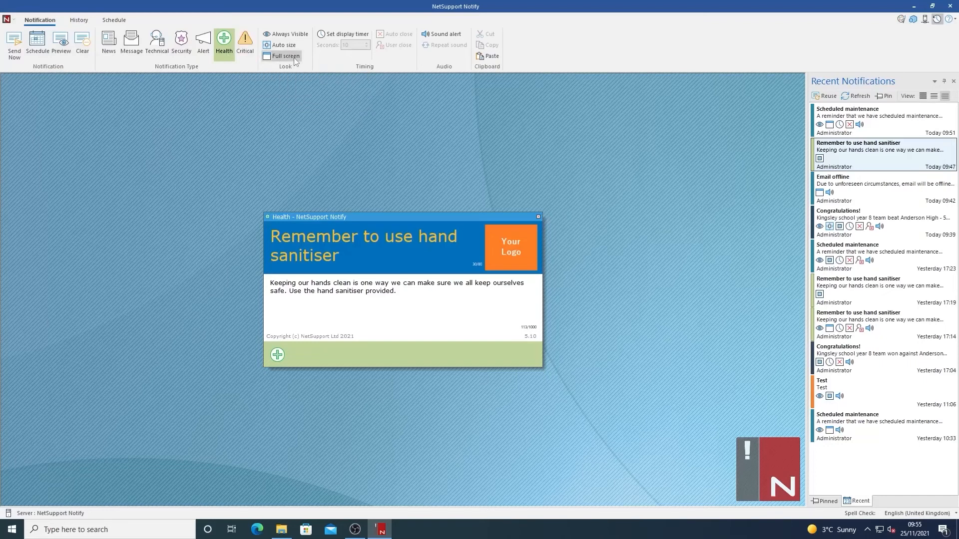
Make the hand sanitiser notification full screen with a 10-second display timer and automatic closing, and preview it
{"action": "left_click", "coordinate": [344, 34]}
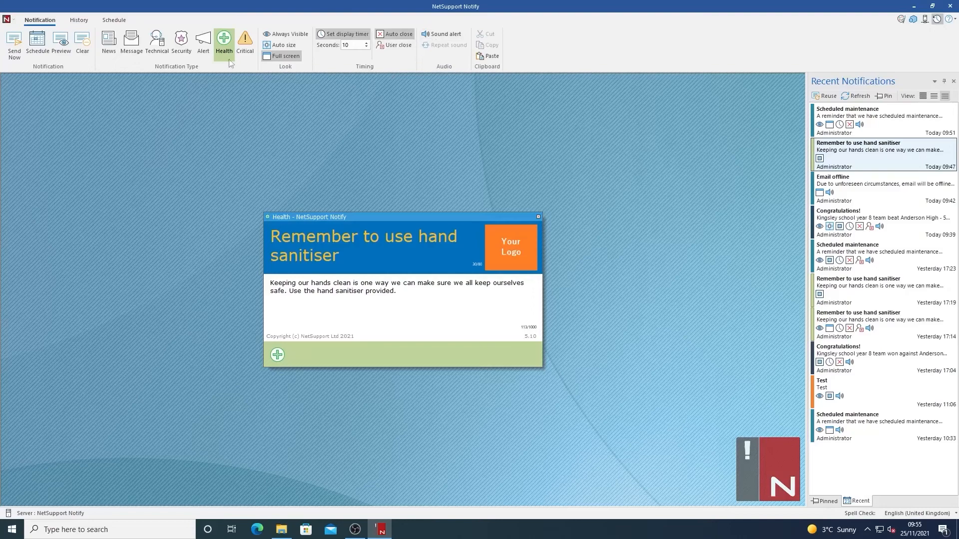
{"action": "left_click", "coordinate": [66, 51]}
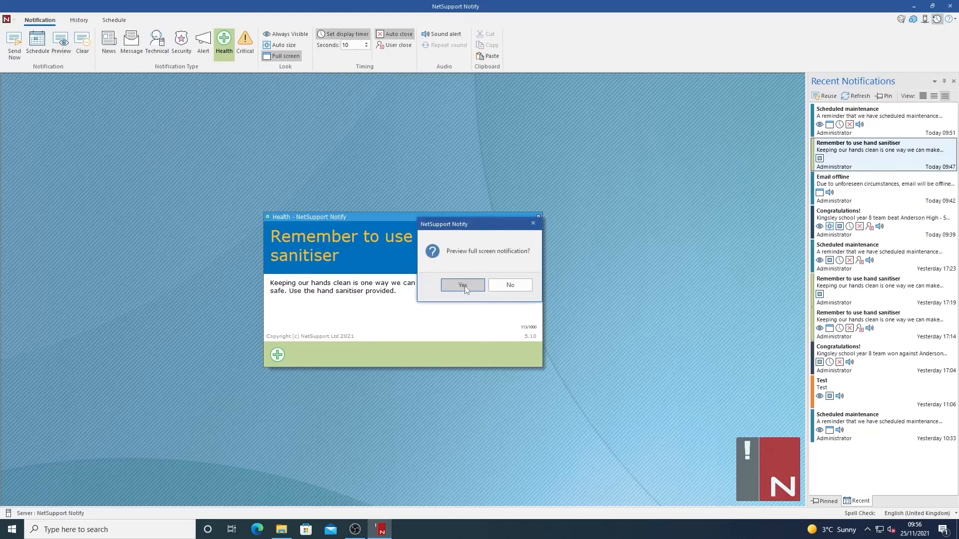
{"action": "left_click", "coordinate": [463, 288]}
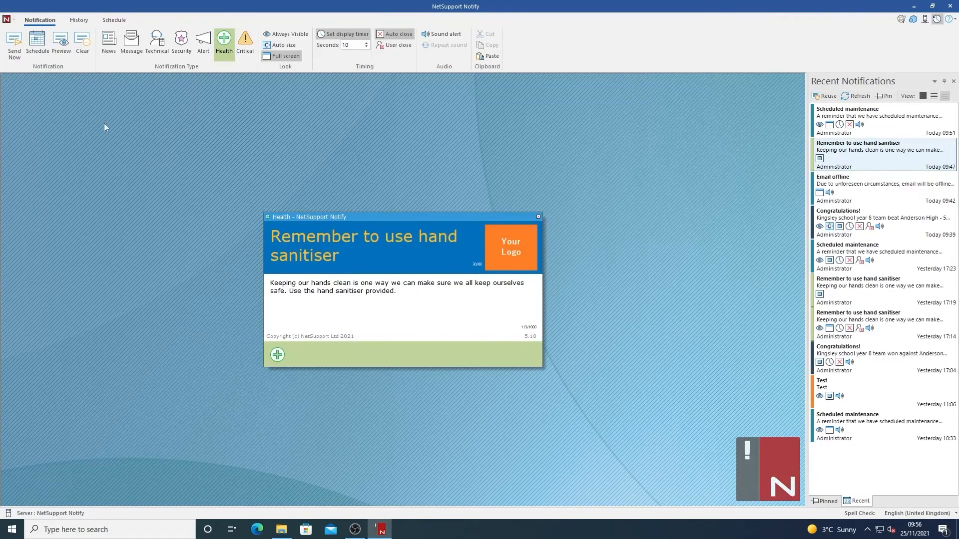
Set up a schedule for the hand sanitiser notification with the Staff and Students departments as recipients and a Daily frequency
{"action": "left_click", "coordinate": [36, 48]}
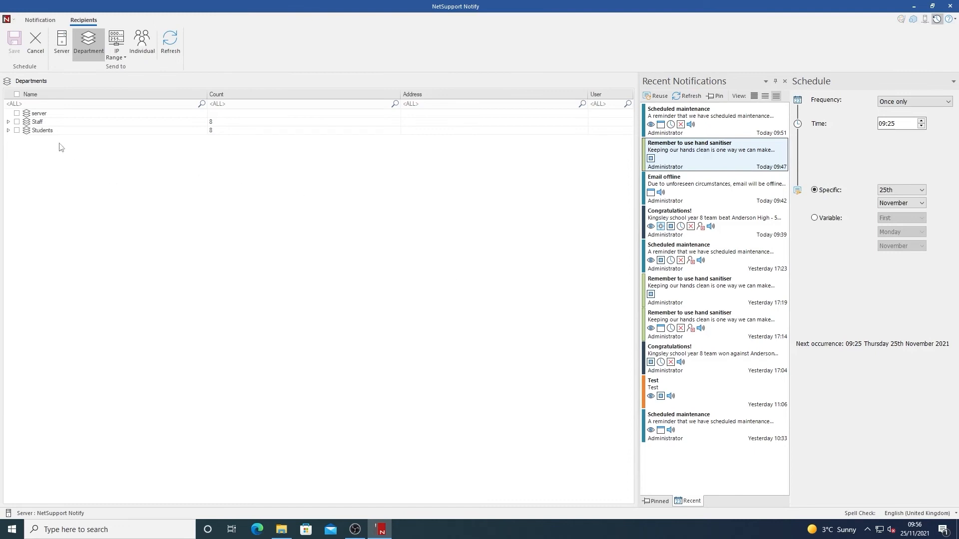
{"action": "left_click", "coordinate": [17, 123]}
{"action": "left_click", "coordinate": [17, 130]}
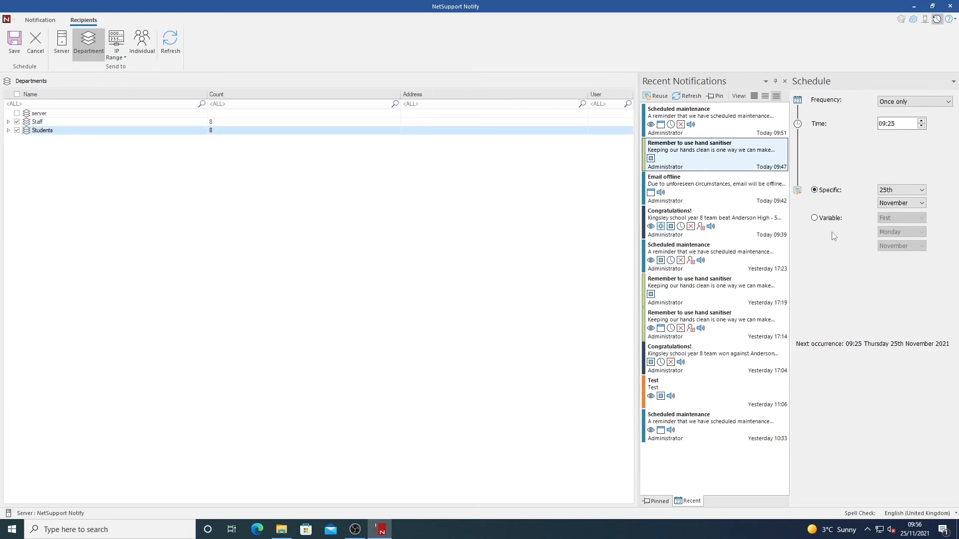
{"action": "left_click", "coordinate": [907, 103]}
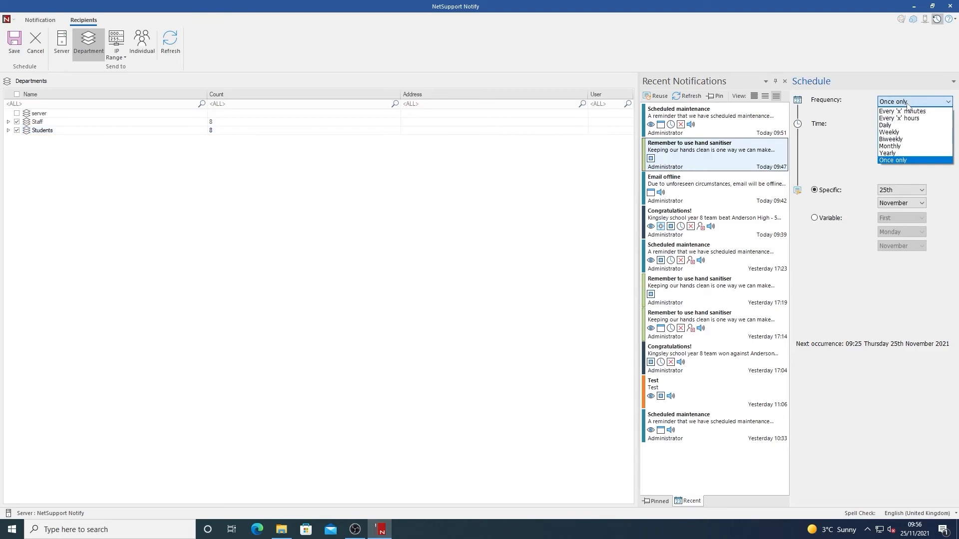
{"action": "left_click", "coordinate": [900, 126]}
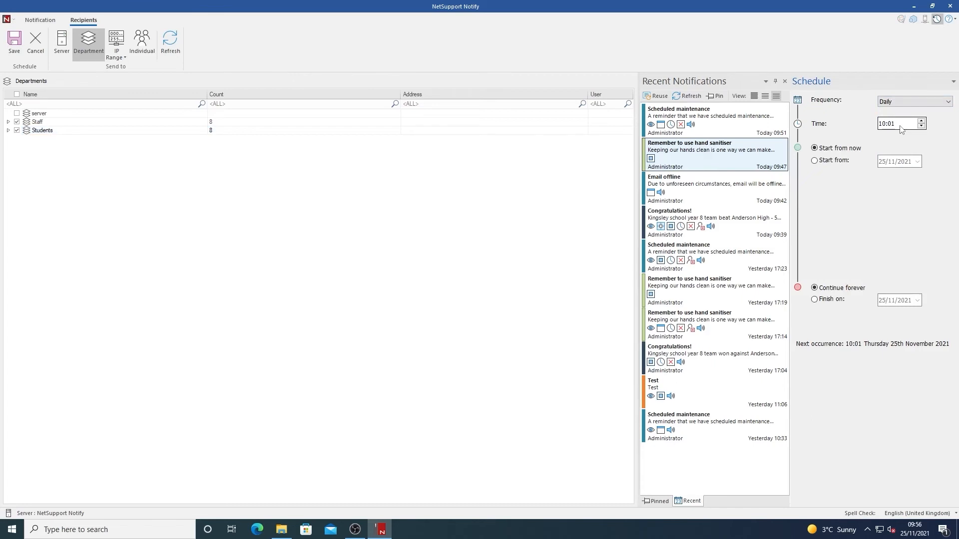
Set the hand sanitiser schedule's frequency to Every 'x' hours, starting at 09:00 and repeating every 2 hours
{"action": "left_click", "coordinate": [899, 101]}
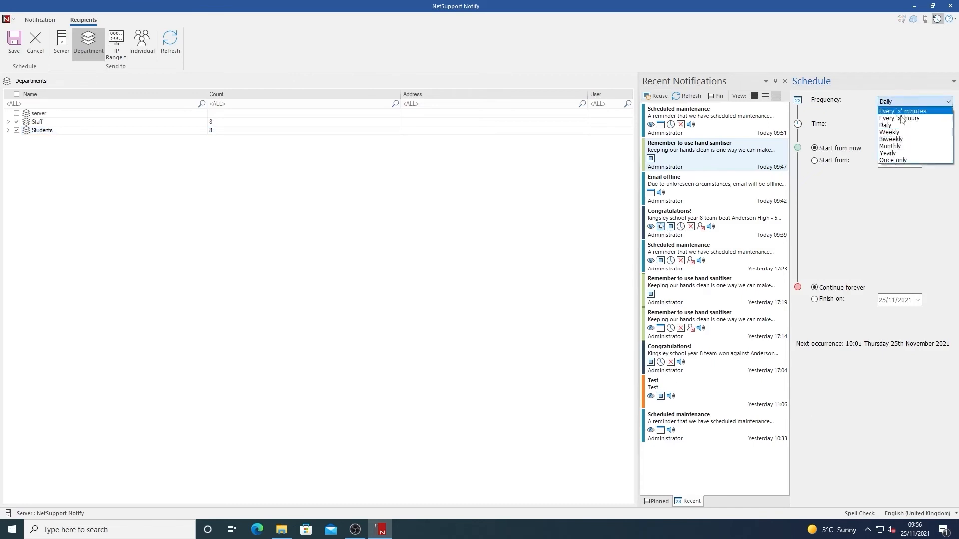
{"action": "left_click", "coordinate": [903, 161]}
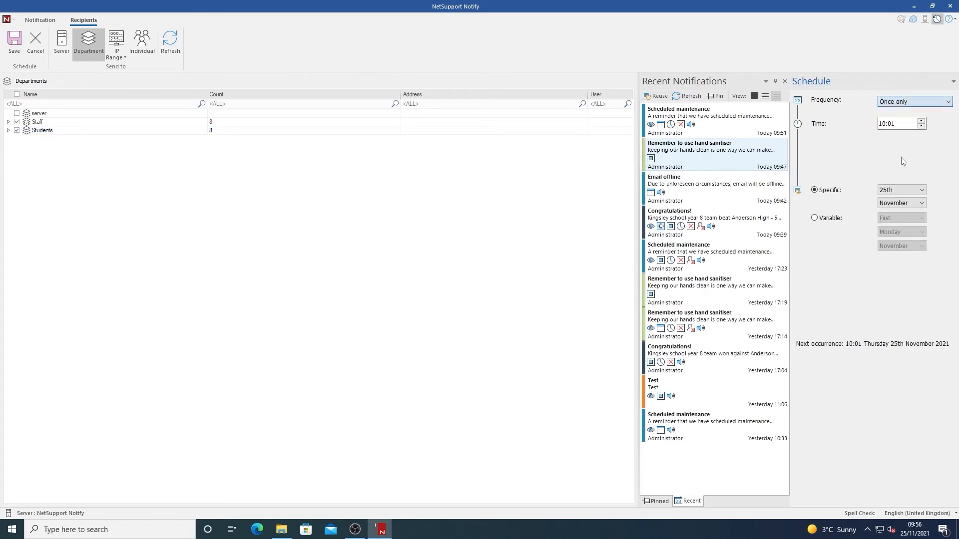
{"action": "left_click", "coordinate": [897, 104]}
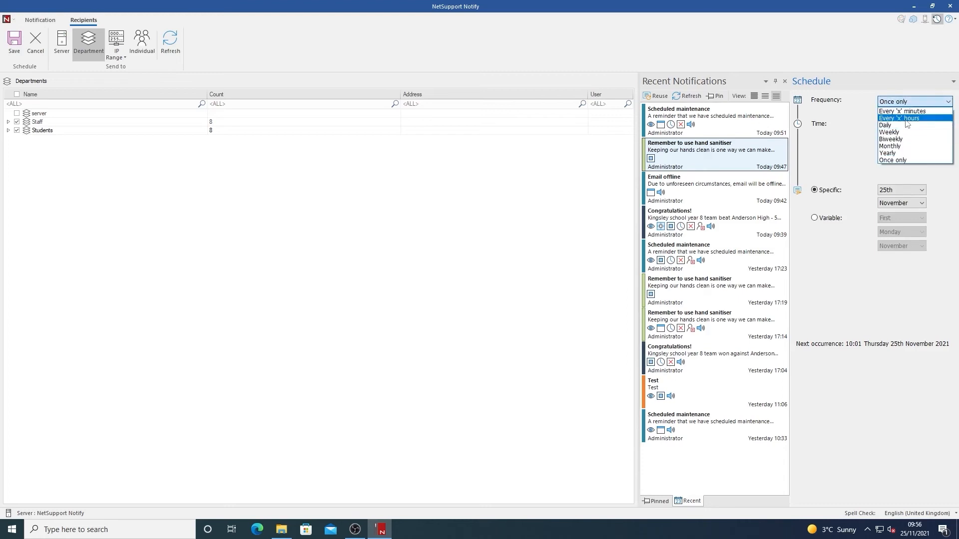
{"action": "left_click", "coordinate": [899, 118]}
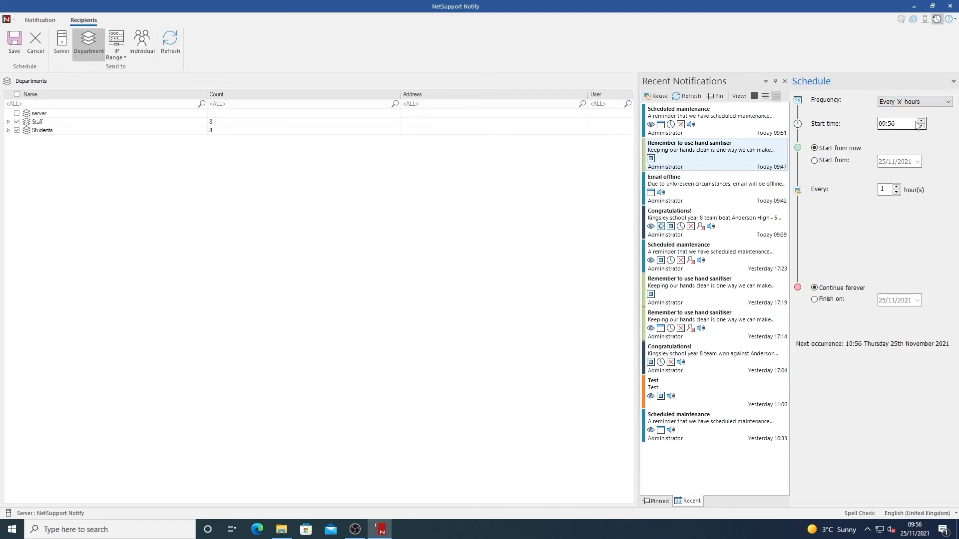
{"action": "left_click", "coordinate": [908, 126]}
{"action": "type", "text": "00"}
{"action": "left_click", "coordinate": [897, 188]}
Make the hand sanitiser schedule finish on 18/12/2021 and save it
{"action": "left_click", "coordinate": [839, 301]}
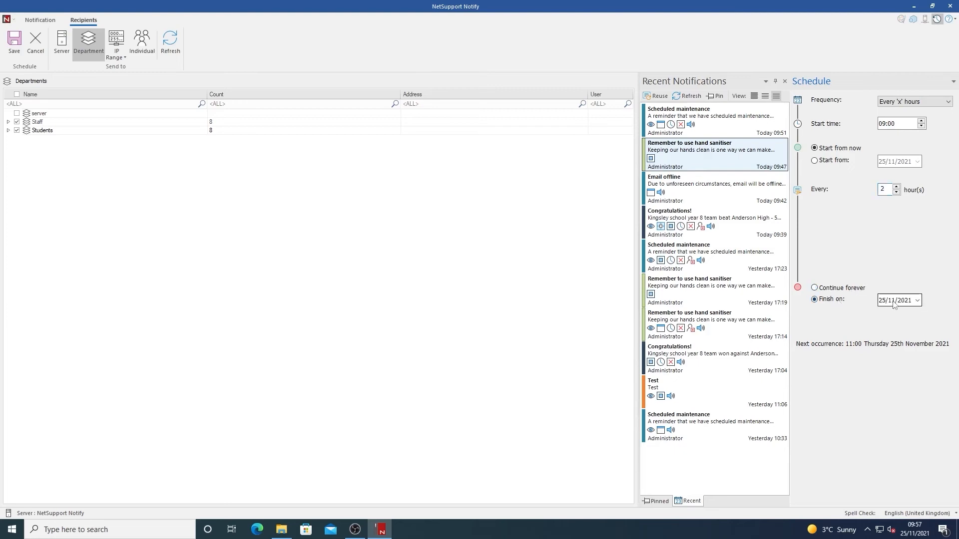
{"action": "left_click", "coordinate": [917, 300]}
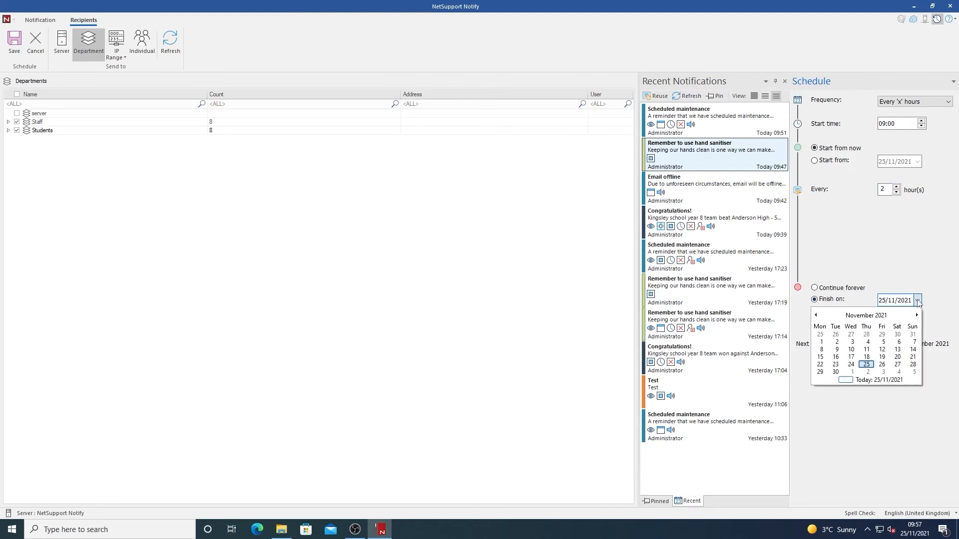
{"action": "left_click", "coordinate": [916, 316]}
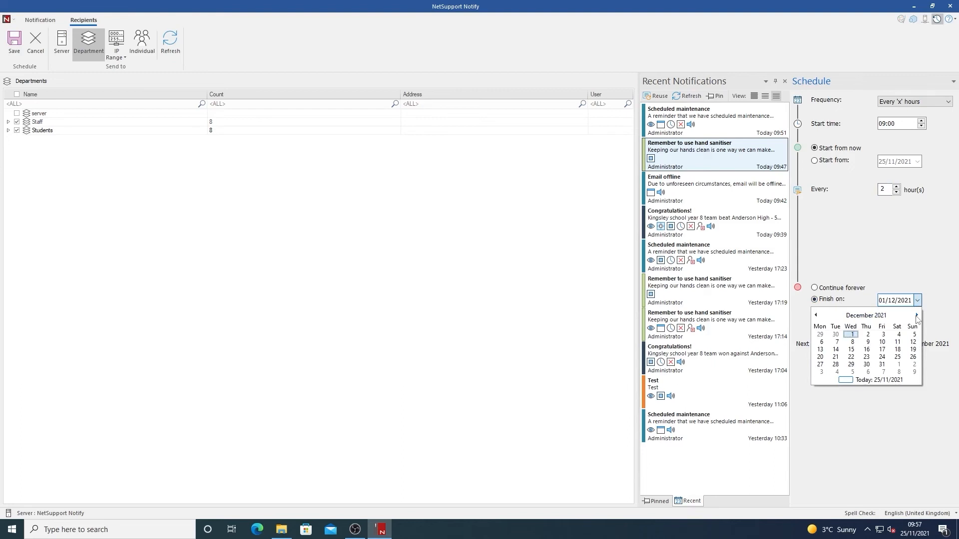
{"action": "left_click", "coordinate": [882, 349]}
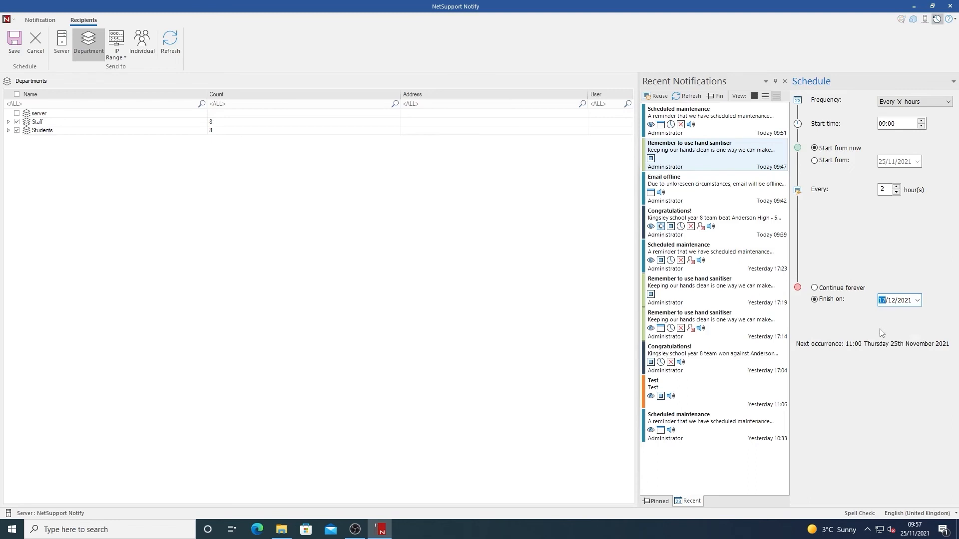
{"action": "left_click", "coordinate": [917, 301]}
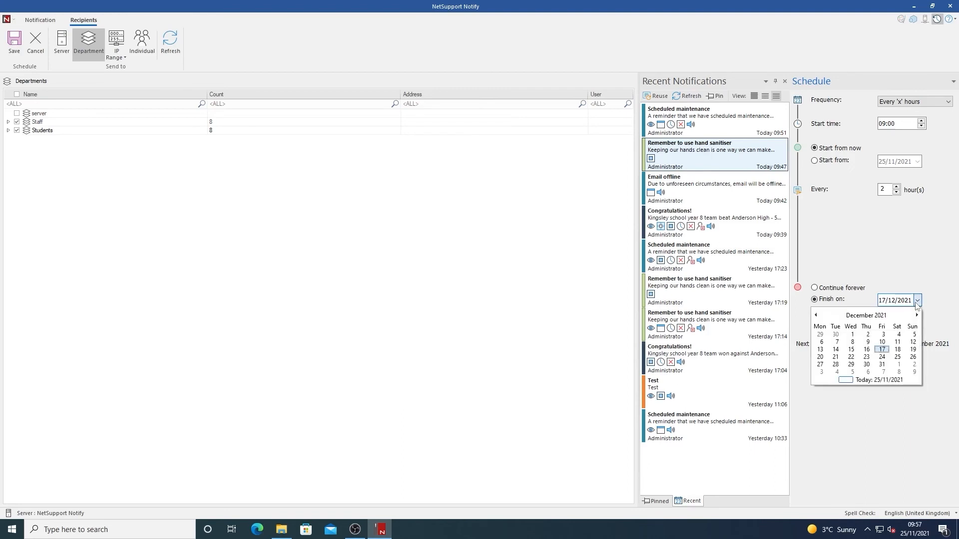
{"action": "left_click", "coordinate": [898, 350]}
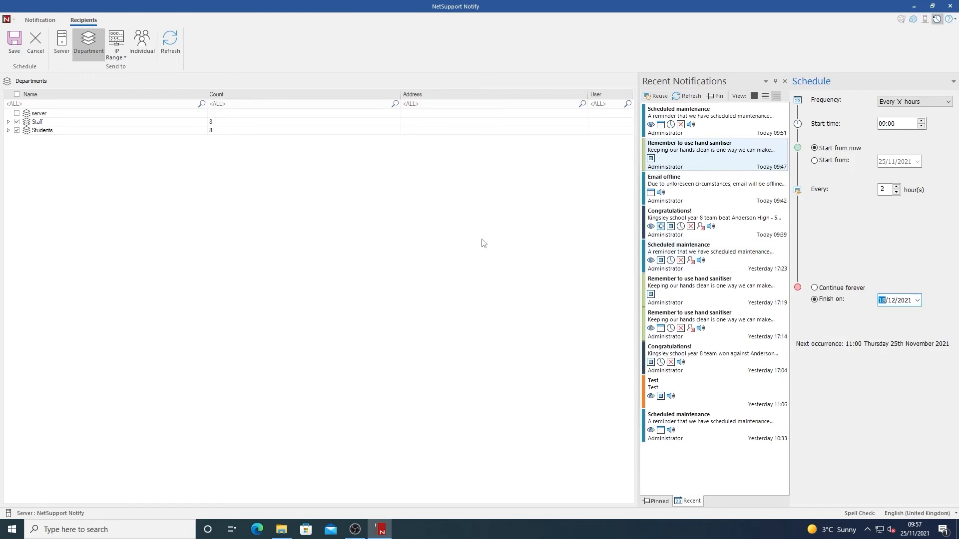
{"action": "left_click", "coordinate": [11, 43]}
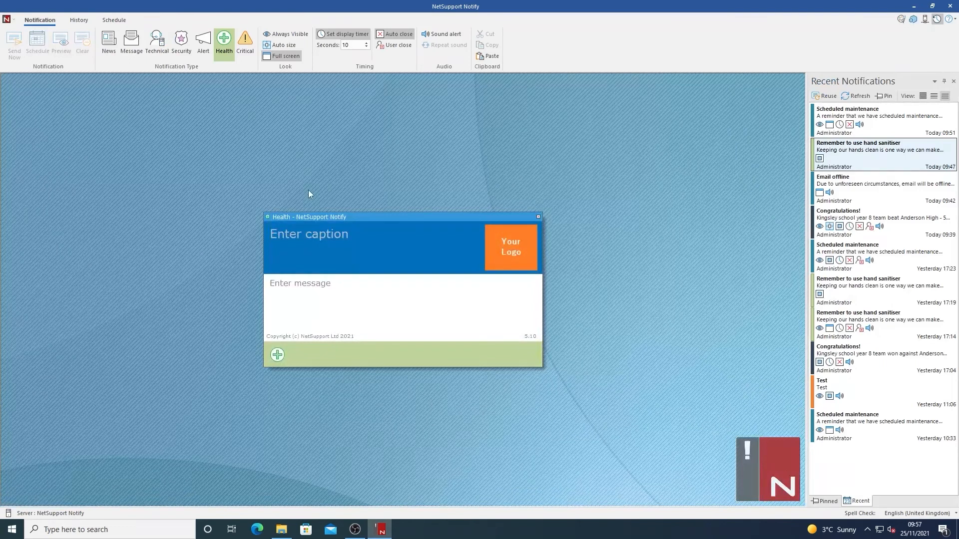
Examine the first scheduled hand sanitiser notification and its upcoming occurrences in the day, week and month calendar views
{"action": "left_click", "coordinate": [113, 20]}
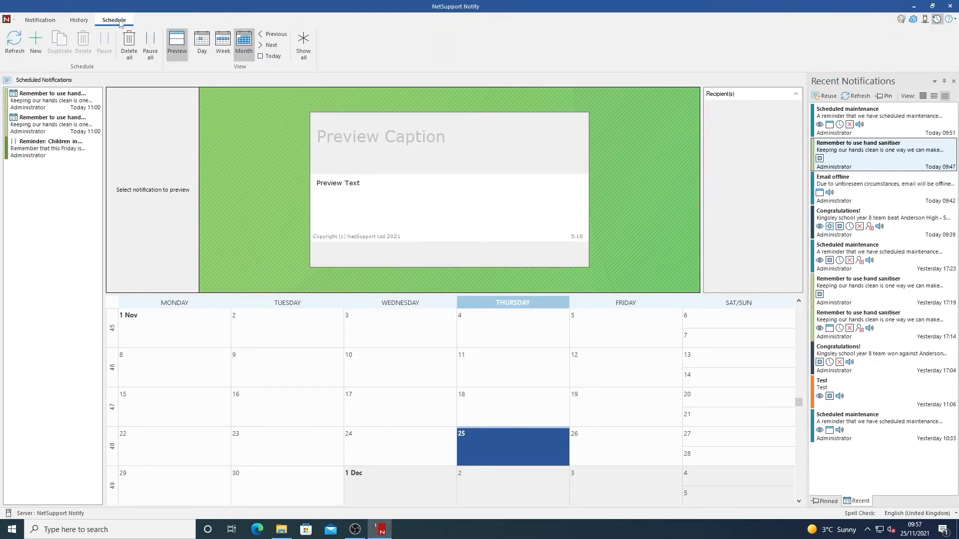
{"action": "left_click", "coordinate": [59, 106]}
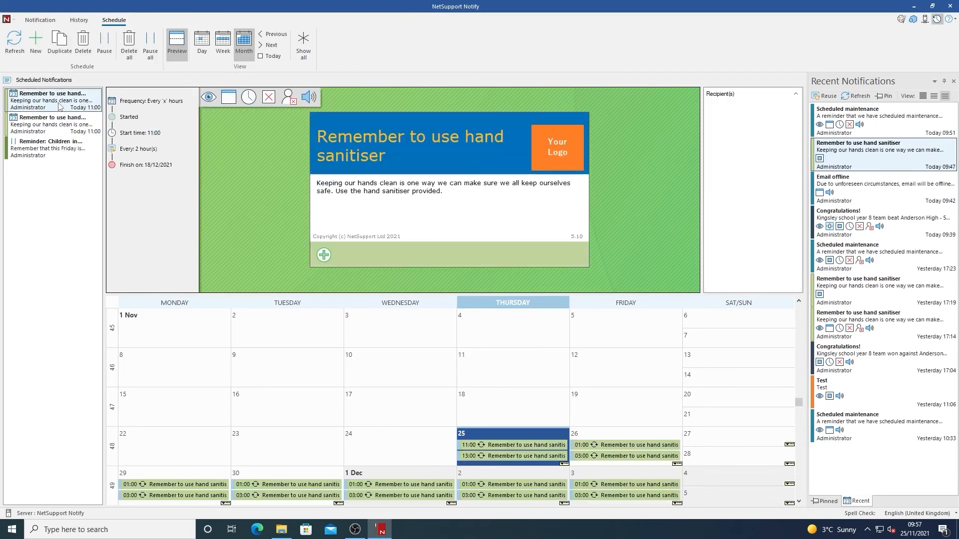
{"action": "scroll", "coordinate": [507, 412], "scroll_direction": "down", "scroll_amount": 2}
{"action": "scroll", "coordinate": [507, 412], "scroll_direction": "down", "scroll_amount": 1}
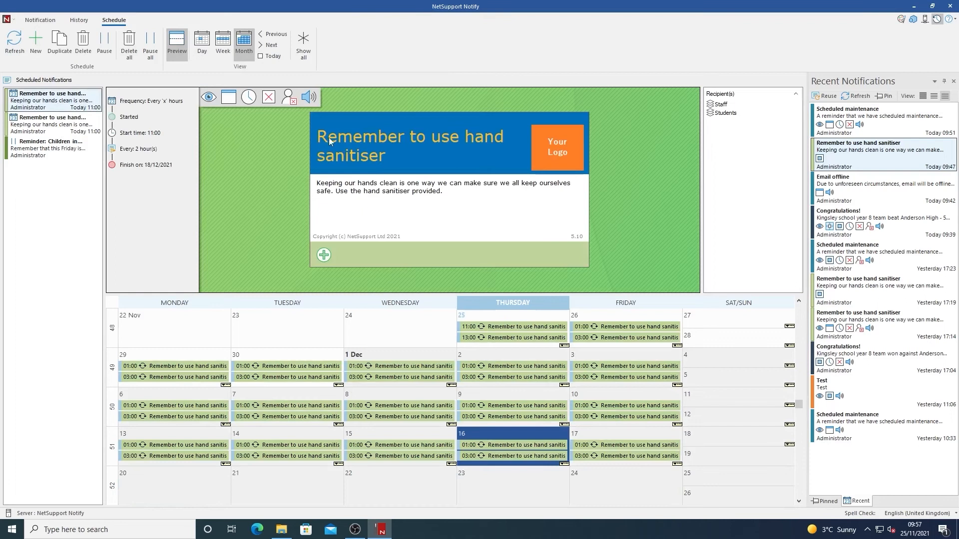
{"action": "left_click", "coordinate": [202, 45]}
{"action": "left_click", "coordinate": [220, 49]}
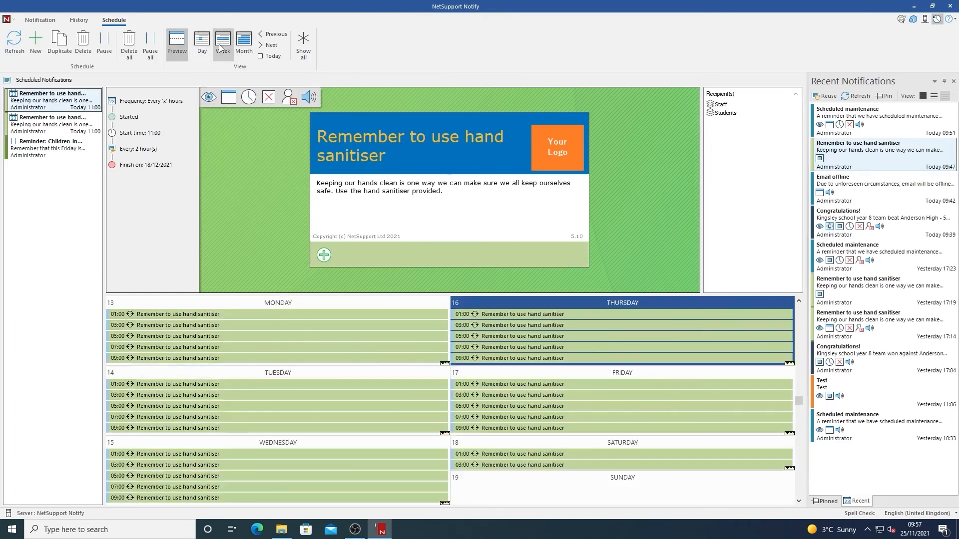
{"action": "left_click", "coordinate": [247, 47]}
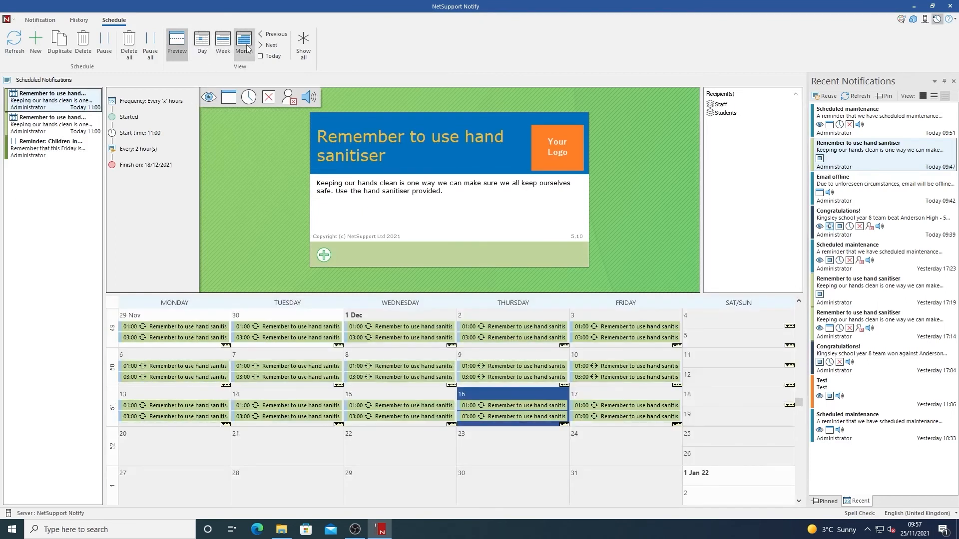
{"action": "left_click", "coordinate": [273, 57]}
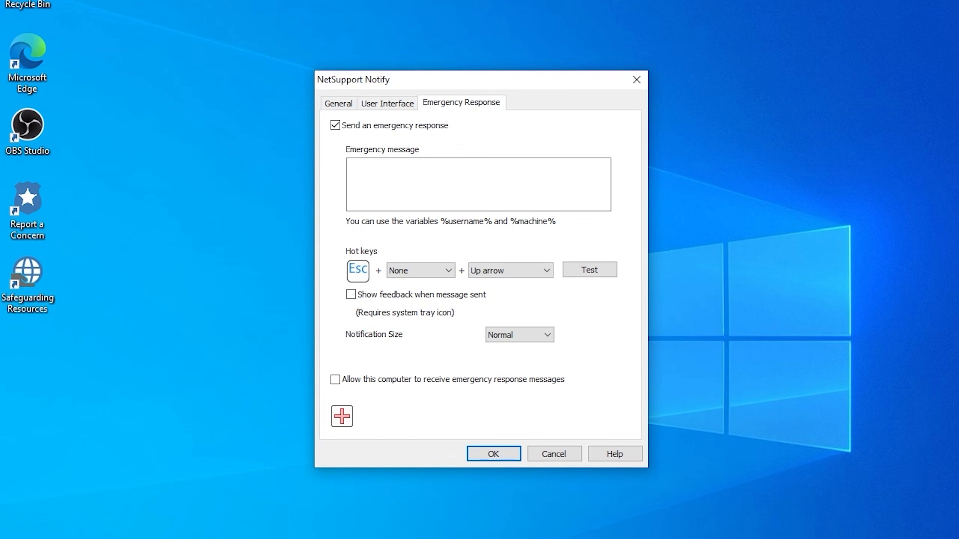
Look over the general and user interface client settings, and enter "Emergency lockdown required" as the emergency response message
{"action": "left_click", "coordinate": [335, 103]}
{"action": "left_click", "coordinate": [381, 105]}
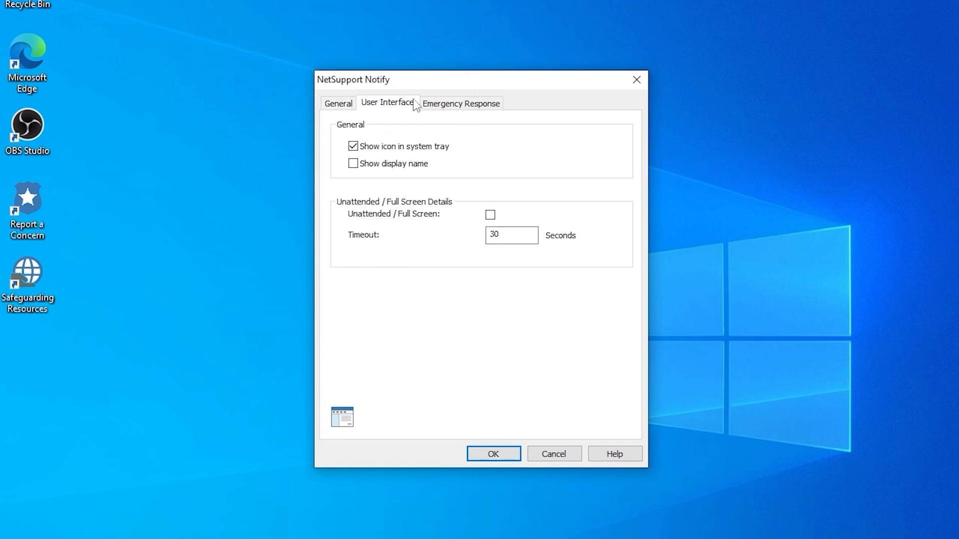
{"action": "left_click", "coordinate": [464, 108]}
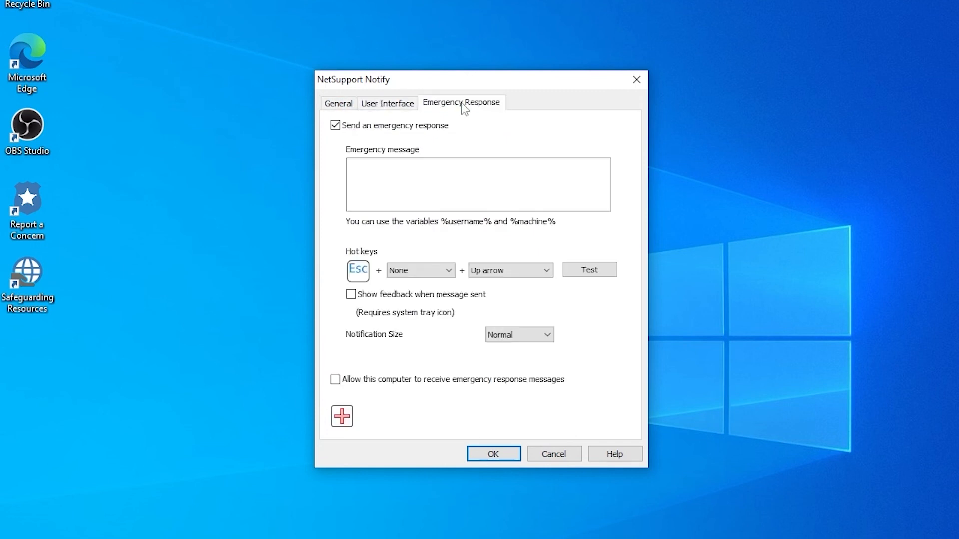
{"action": "left_click", "coordinate": [413, 168]}
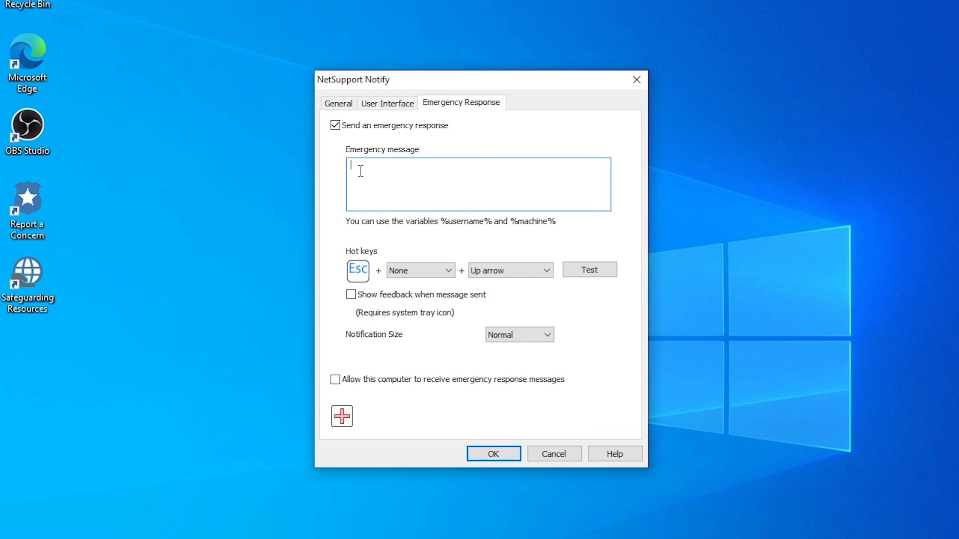
{"action": "type", "text": "Emergency lockdown required"}
Set the emergency response hot keys to Esc + Ctrl + Up arrow, and open and cancel the hot key test
{"action": "left_click", "coordinate": [425, 273]}
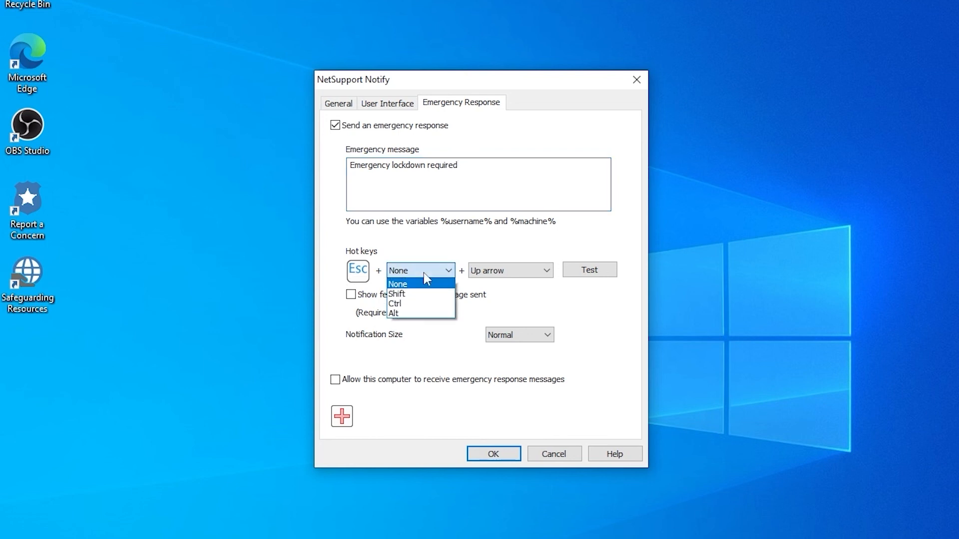
{"action": "left_click", "coordinate": [413, 303]}
{"action": "left_click", "coordinate": [513, 271]}
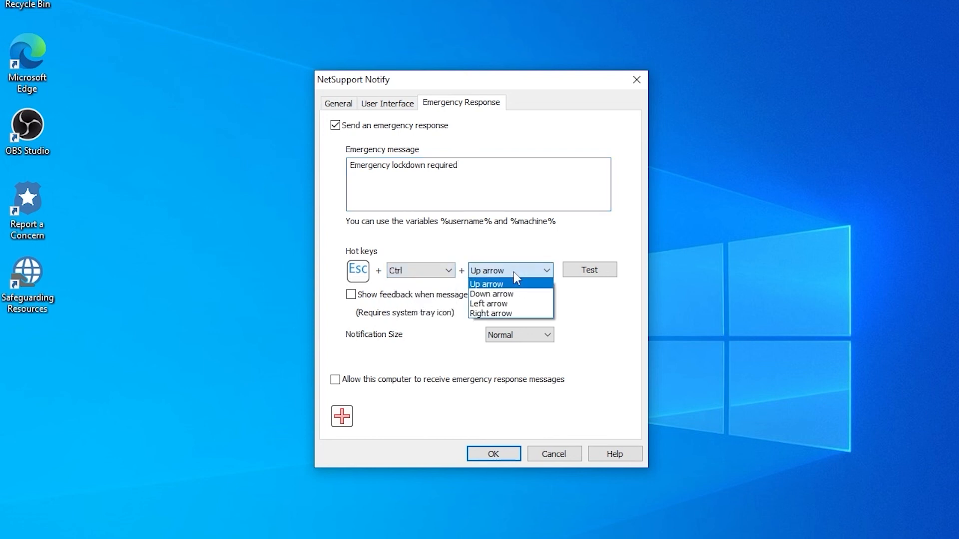
{"action": "left_click", "coordinate": [513, 272]}
{"action": "left_click", "coordinate": [606, 272]}
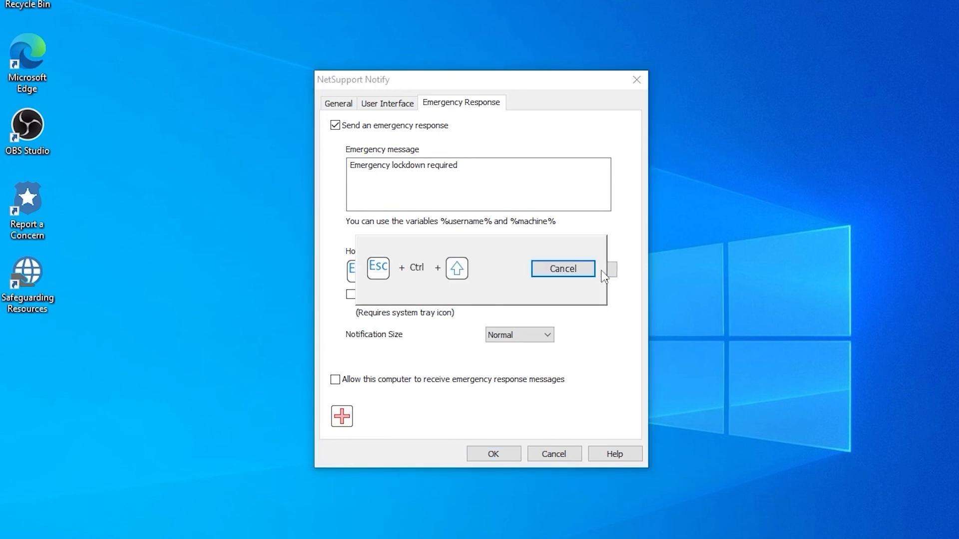
{"action": "left_click", "coordinate": [574, 272]}
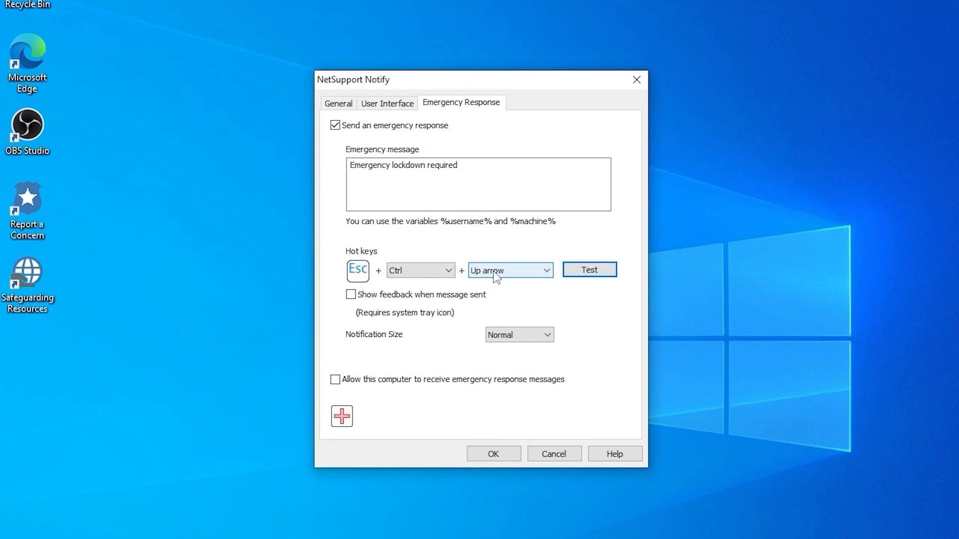
Set the emergency response hot keys to Esc + Shift + Up arrow and the notification size to Full screen
{"action": "left_click", "coordinate": [449, 271]}
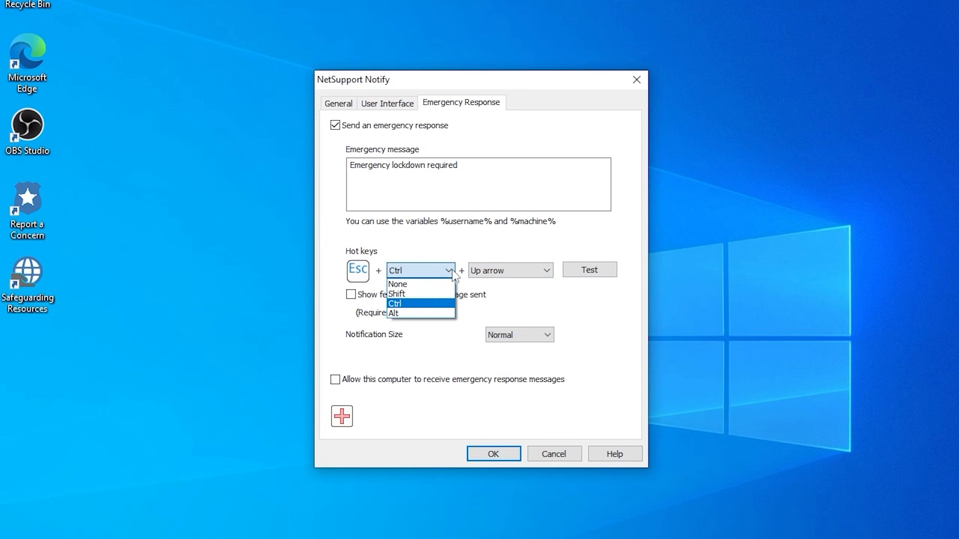
{"action": "left_click", "coordinate": [433, 295]}
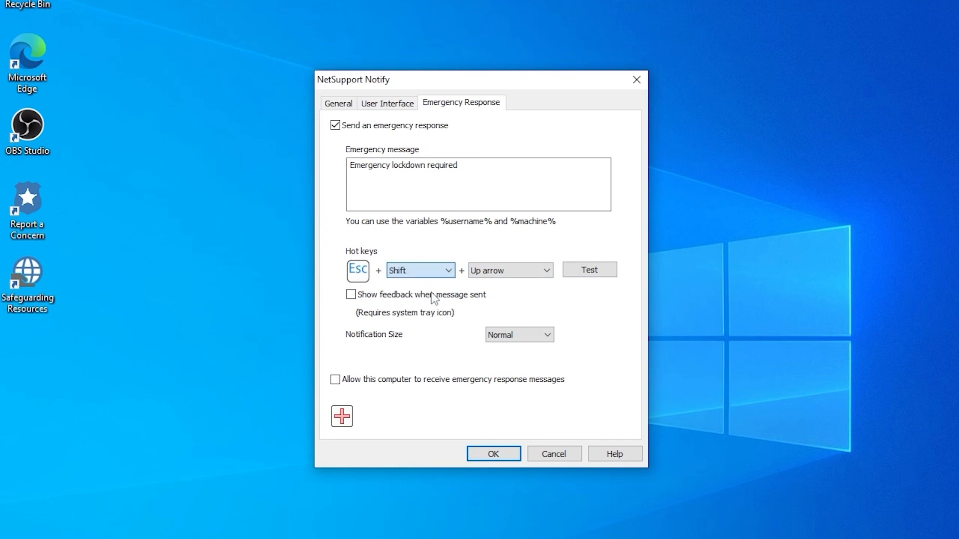
{"action": "left_click", "coordinate": [548, 272]}
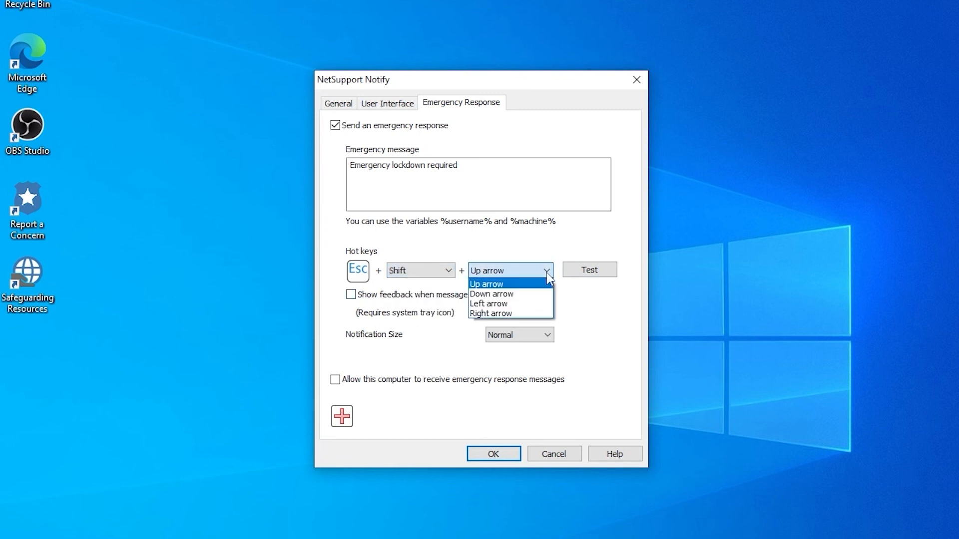
{"action": "left_click", "coordinate": [522, 283]}
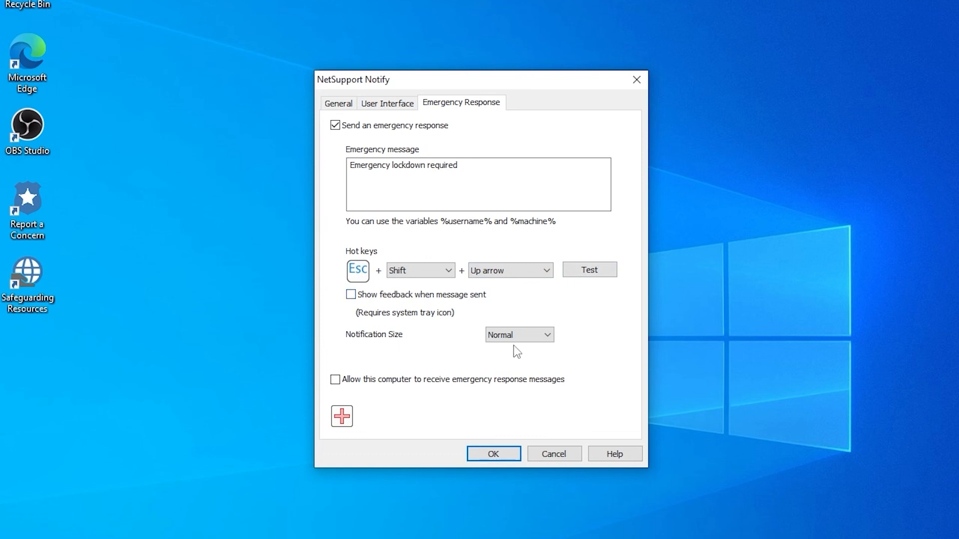
{"action": "left_click", "coordinate": [523, 336]}
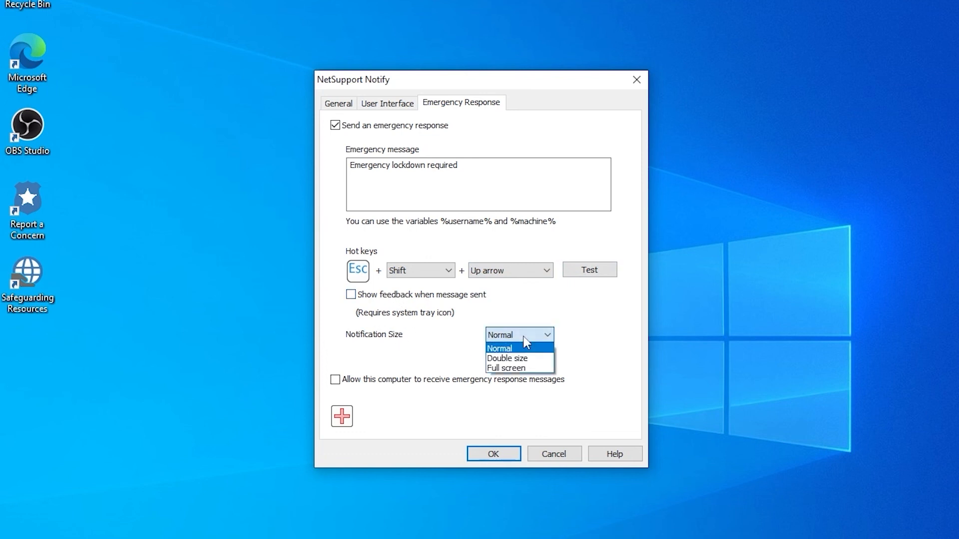
{"action": "left_click", "coordinate": [506, 368]}
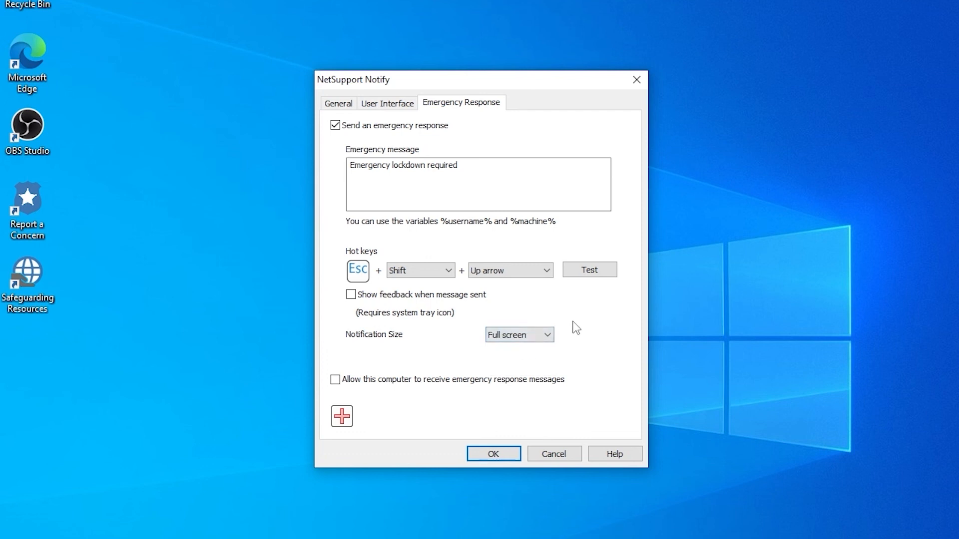